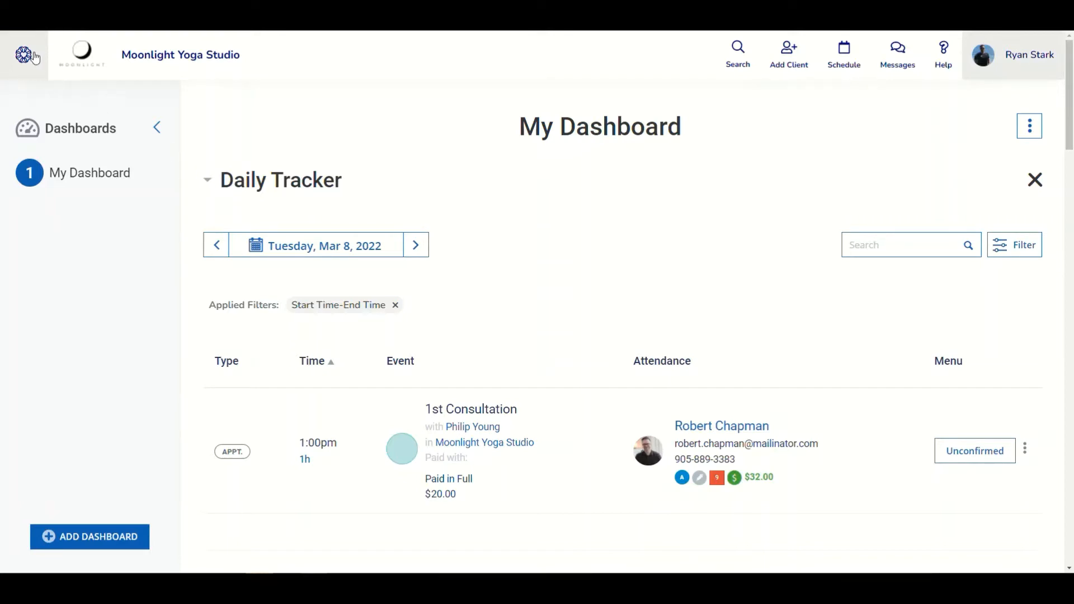
# Open the Wait List section of the Business Policies in the business setup.
pyautogui.click(34, 58)
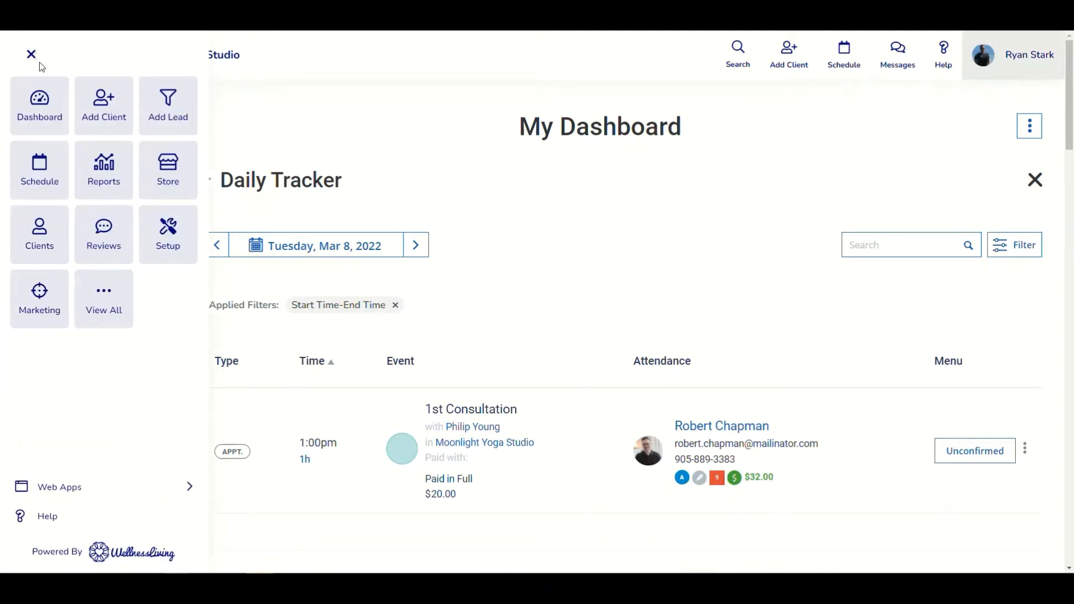
pyautogui.click(175, 236)
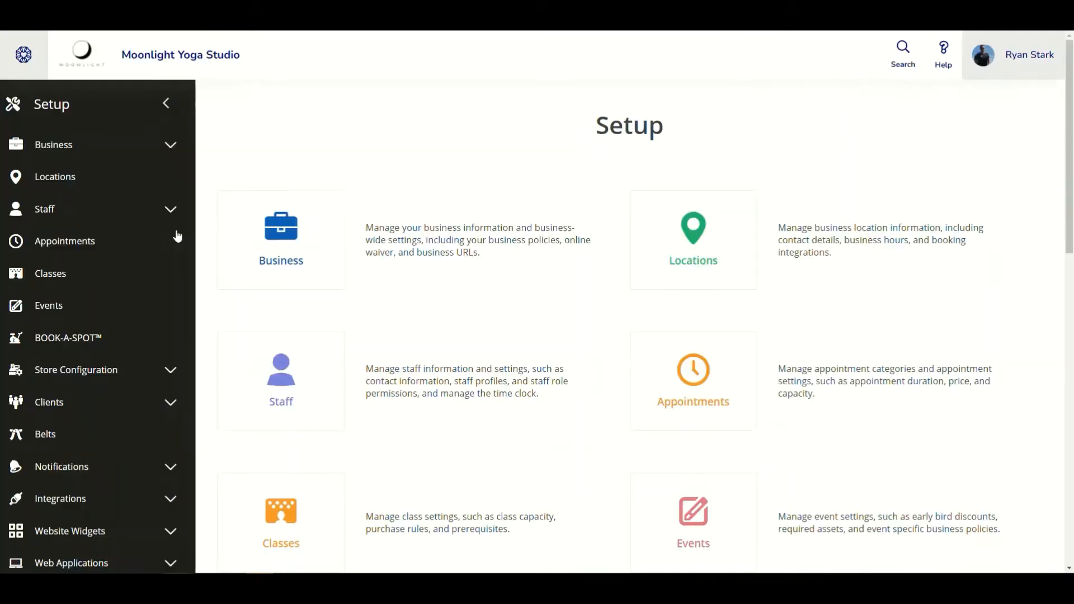
pyautogui.click(171, 145)
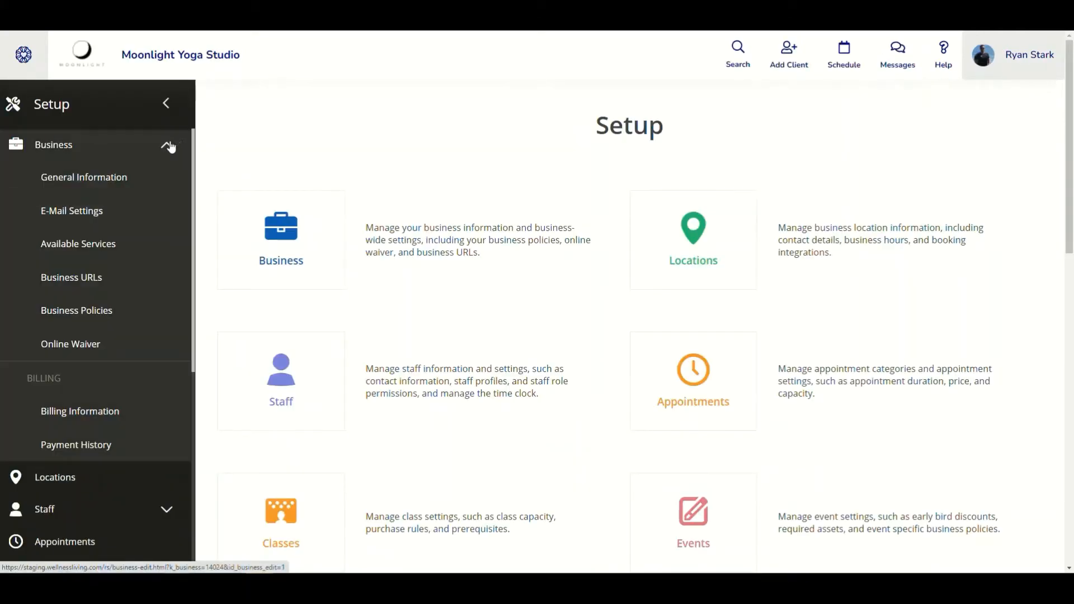
pyautogui.click(169, 146)
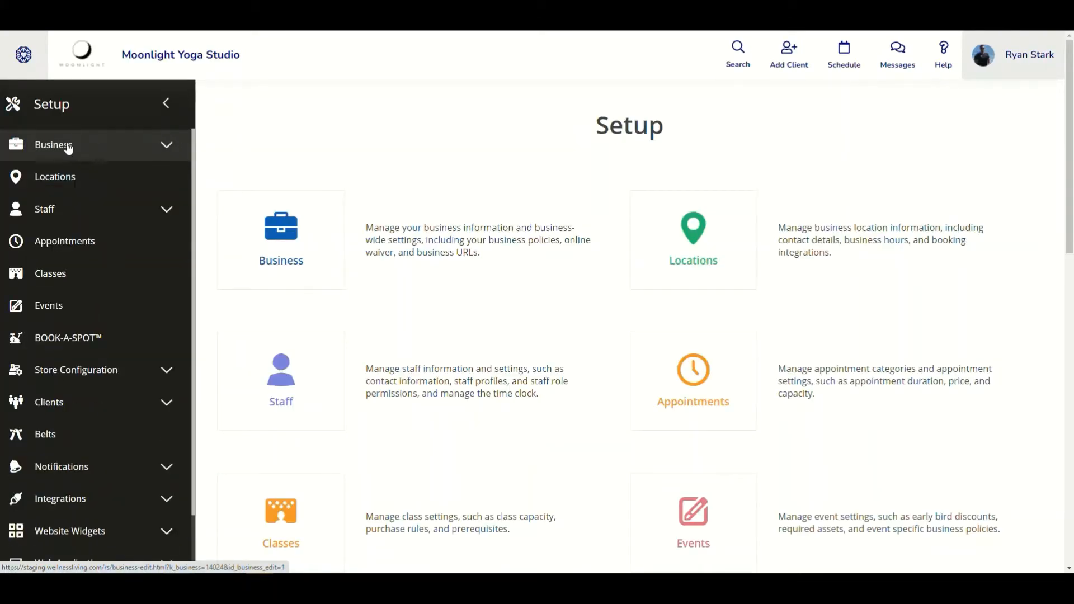
pyautogui.click(168, 146)
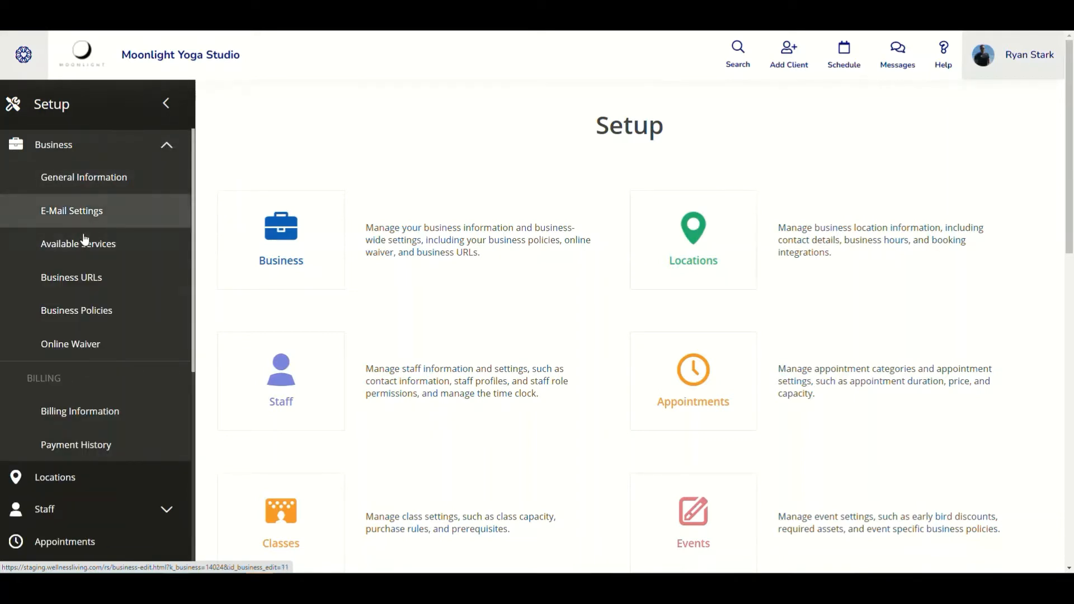
pyautogui.click(87, 311)
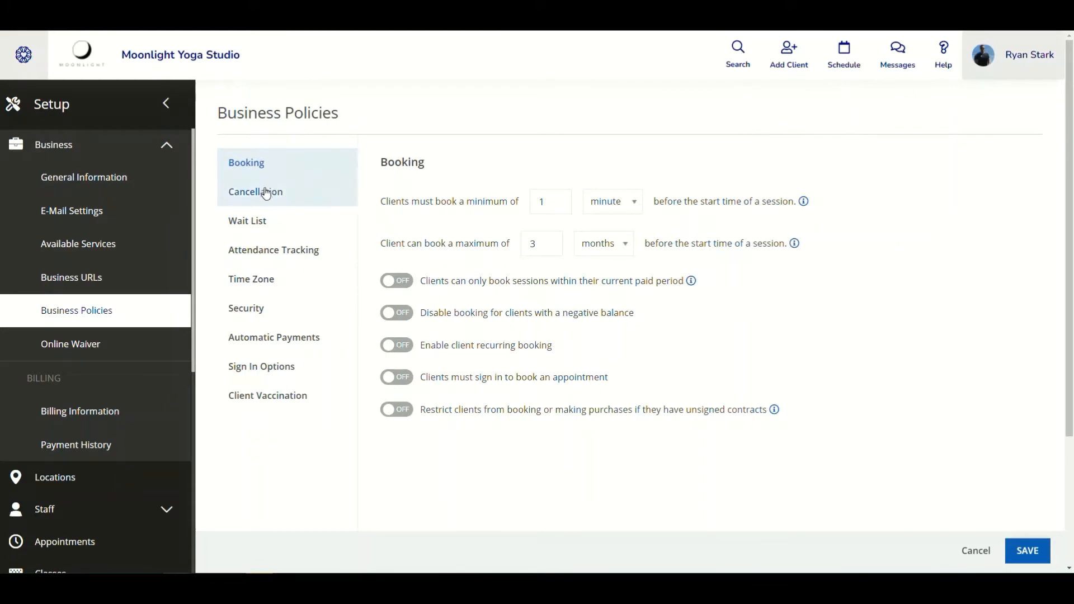
pyautogui.click(263, 222)
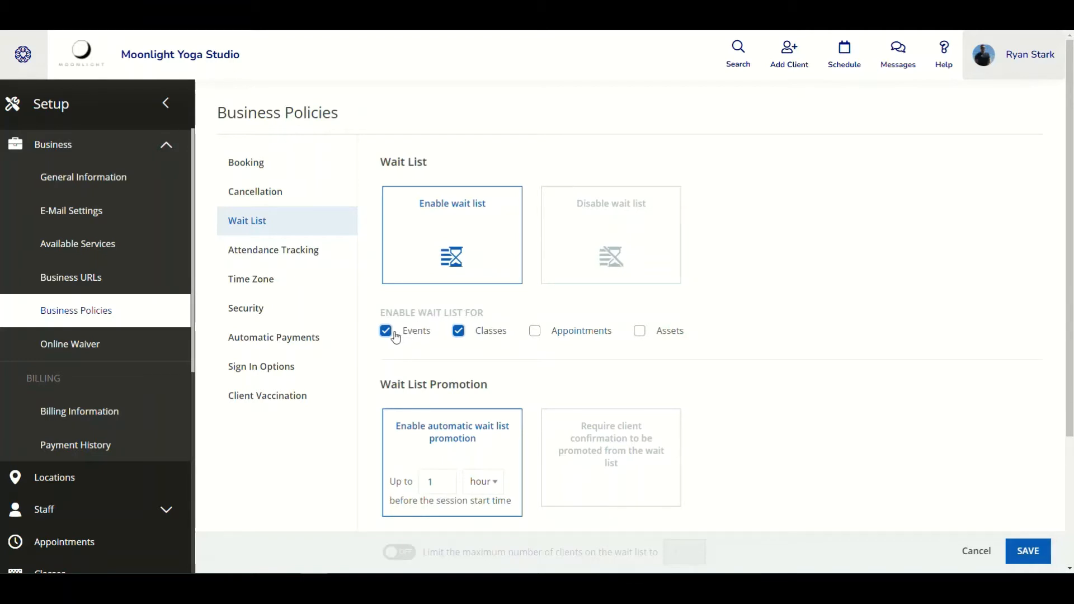
# Enable the wait list for Appointments and Assets in the business-wide policy.
pyautogui.press('ctrl')
pyautogui.press('ctrl')
pyautogui.press('ctrl')
pyautogui.press('ctrl')
pyautogui.press('ctrl')
pyautogui.click(535, 331)
pyautogui.click(639, 331)
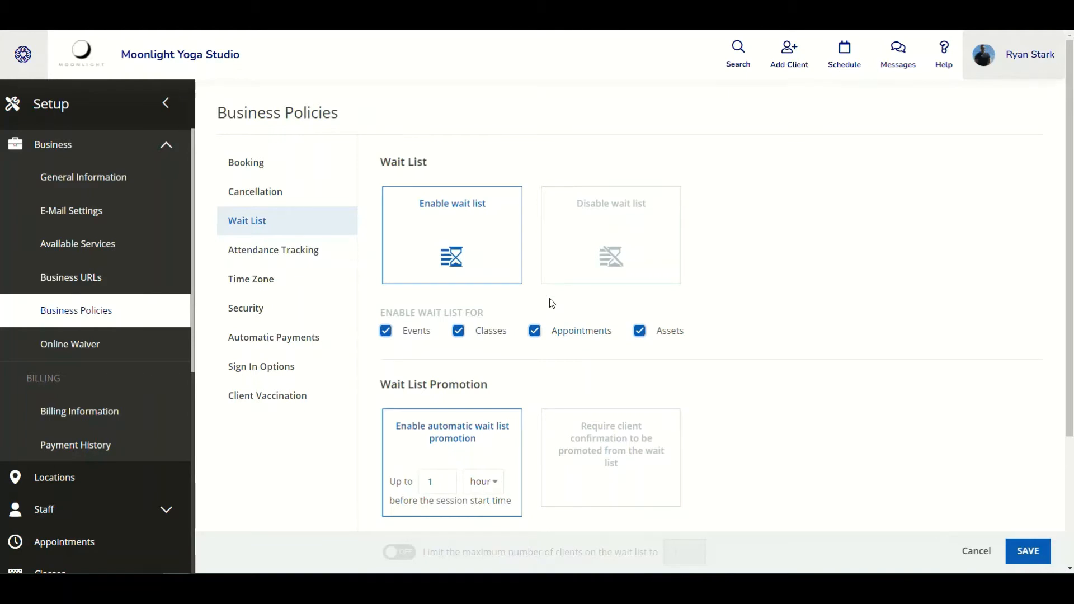
# Switch wait list promotion to required client confirmation, review its time units, and restore automatic wait list promotion.
pyautogui.scroll(-2, 549, 304)
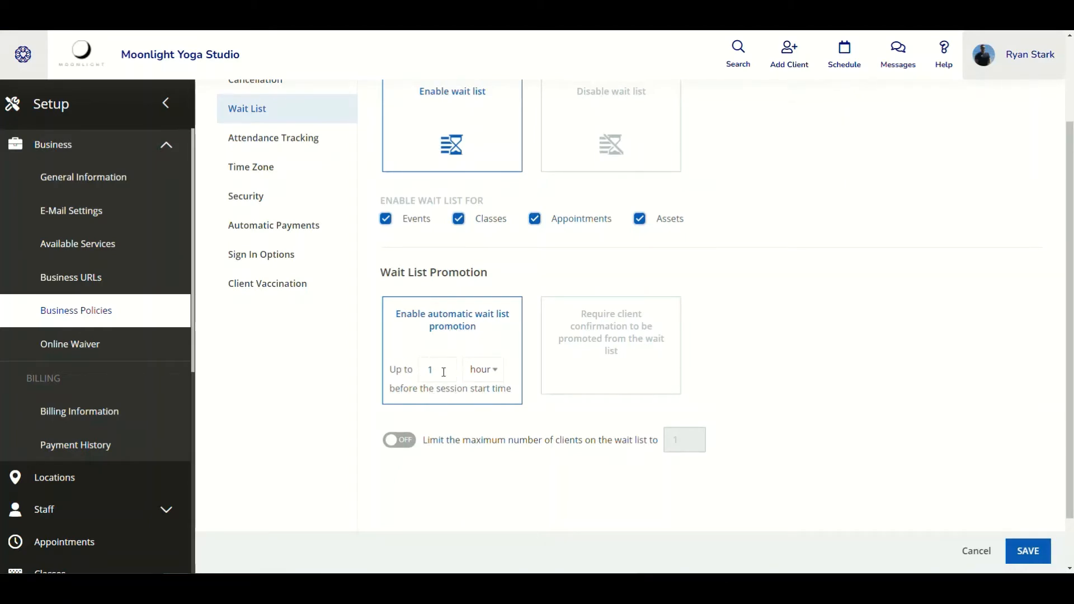
pyautogui.click(479, 371)
pyautogui.click(595, 331)
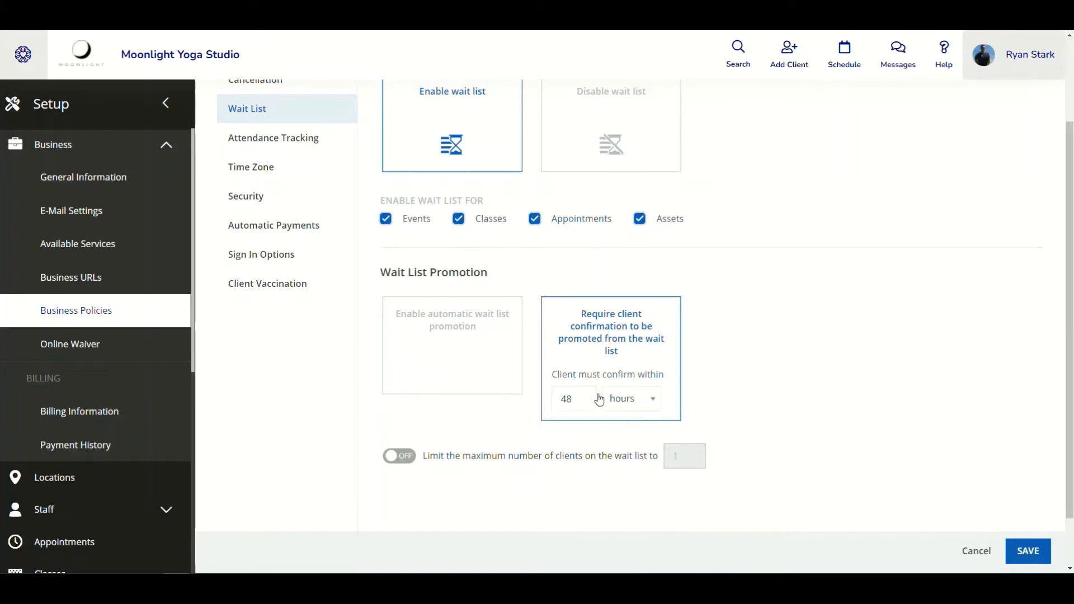
pyautogui.click(645, 402)
pyautogui.click(716, 386)
pyautogui.click(442, 345)
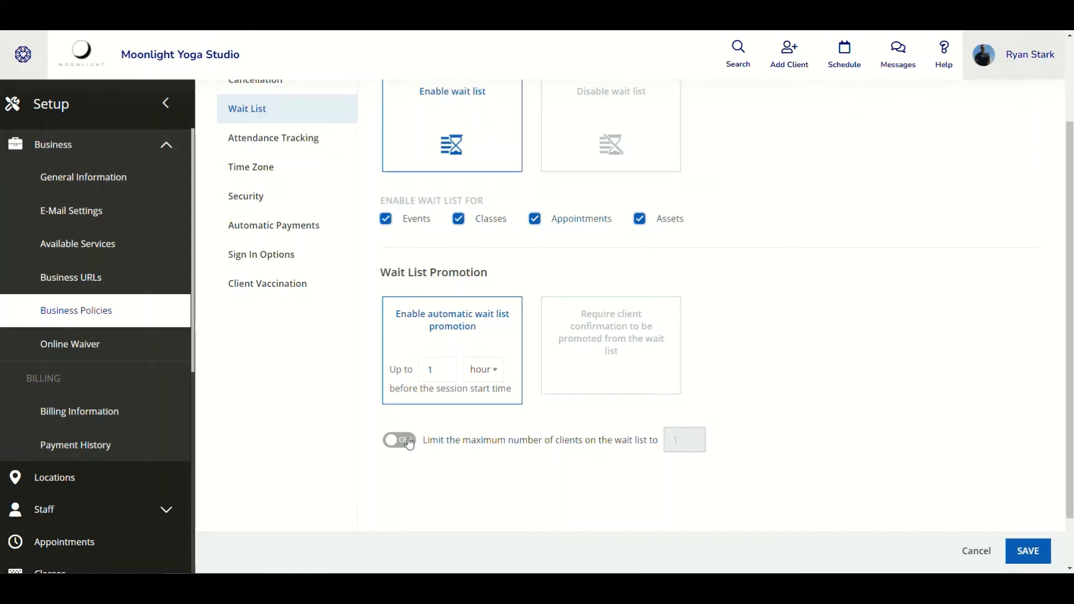
# Save the business-wide wait list policy.
pyautogui.scroll(2, 432, 418)
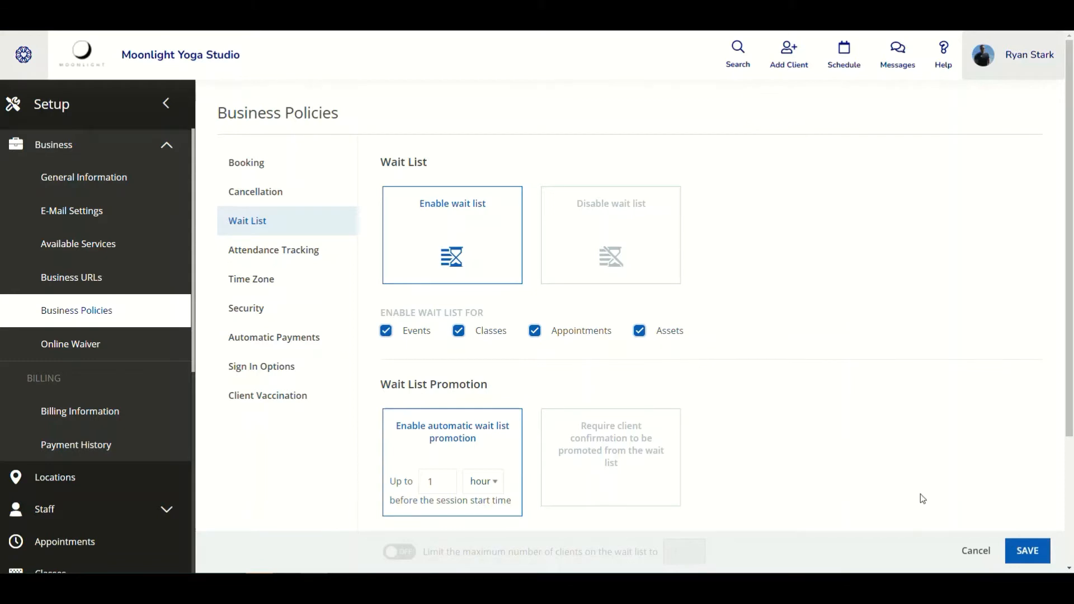
pyautogui.click(1024, 552)
pyautogui.click(167, 146)
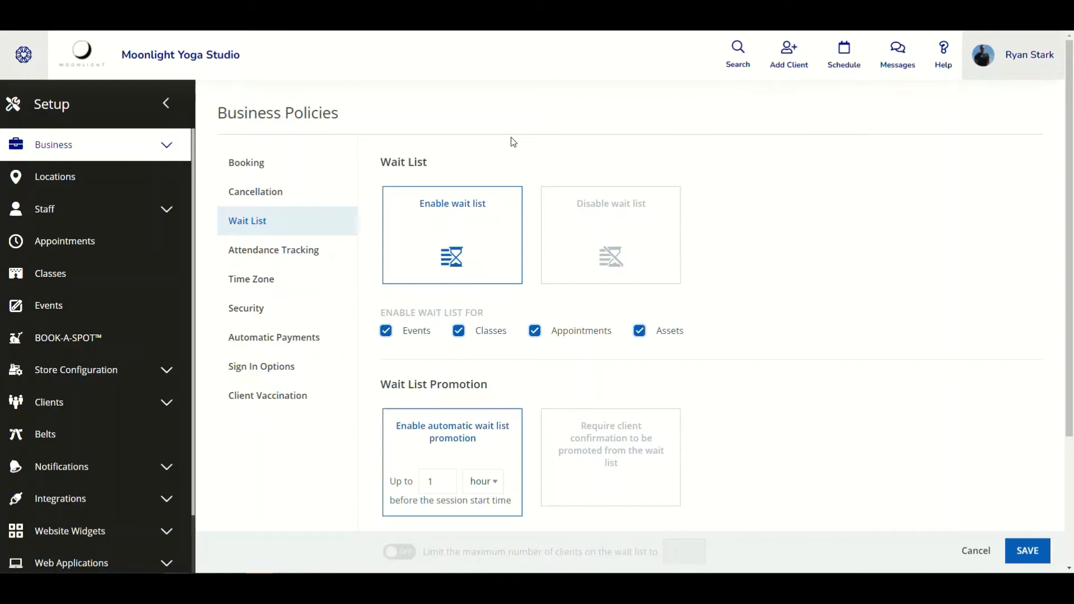
# Open the 1st Consultation appointment for editing and go to Custom Business Policies in its advanced settings.
pyautogui.click(60, 244)
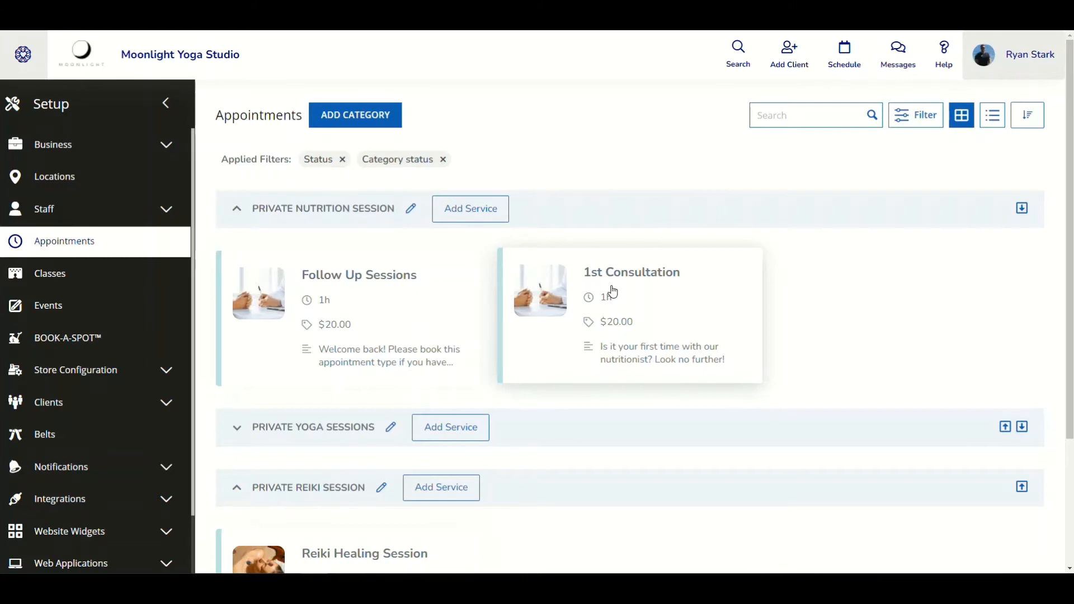
pyautogui.click(614, 290)
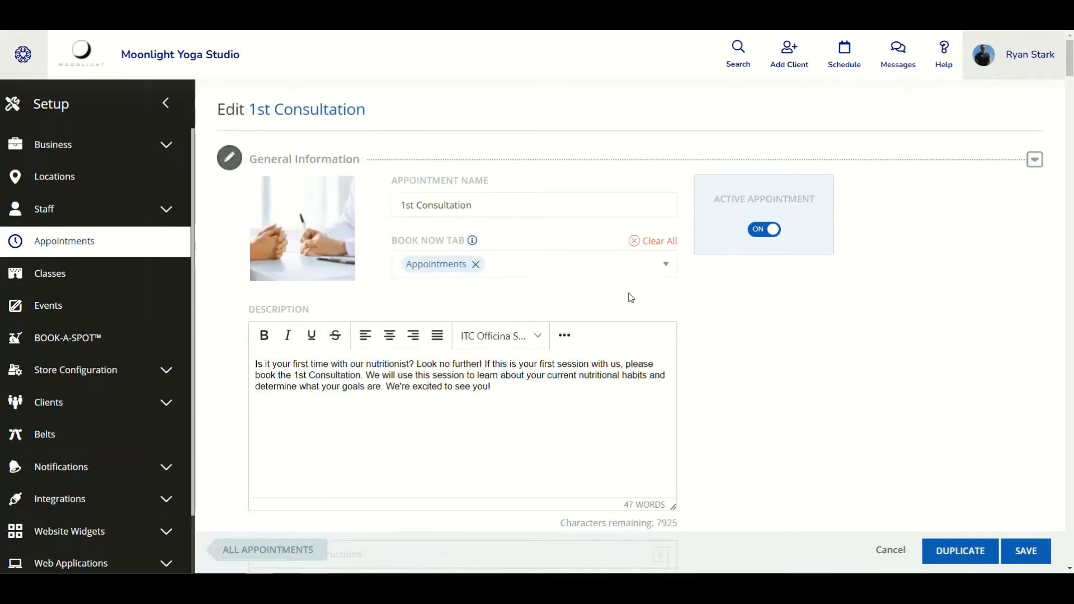
pyautogui.scroll(-10, 631, 298)
pyautogui.scroll(-12, 631, 298)
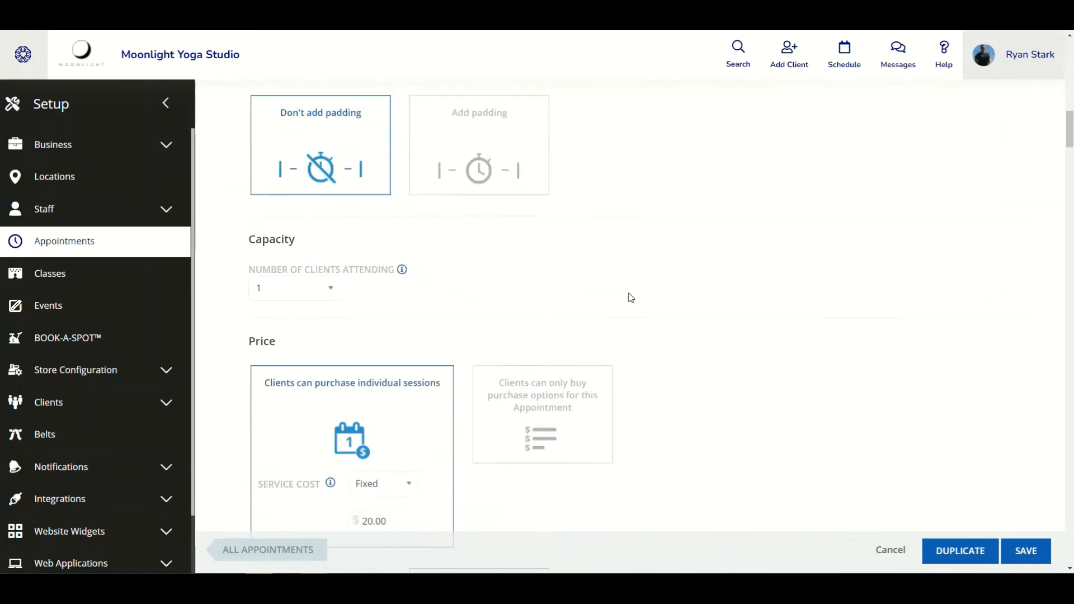
pyautogui.scroll(-12, 631, 298)
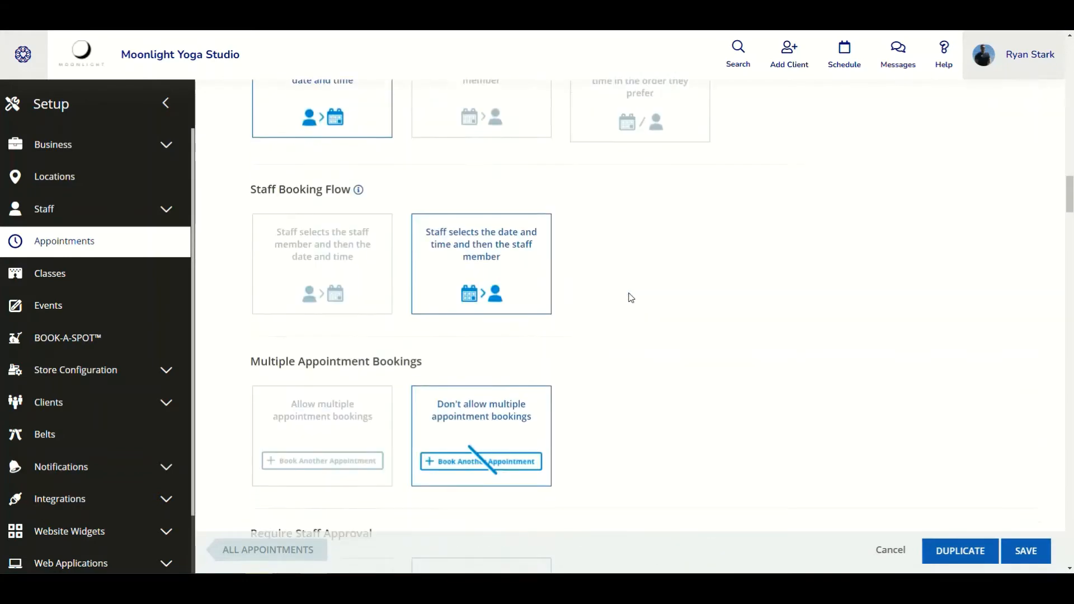
pyautogui.scroll(-2, 631, 298)
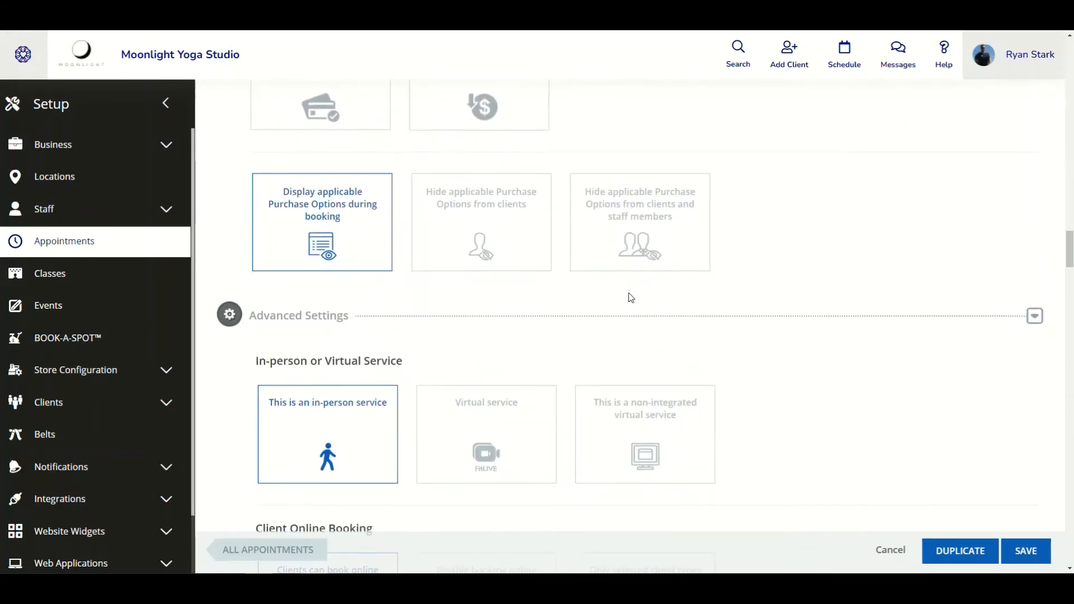
pyautogui.click(1040, 325)
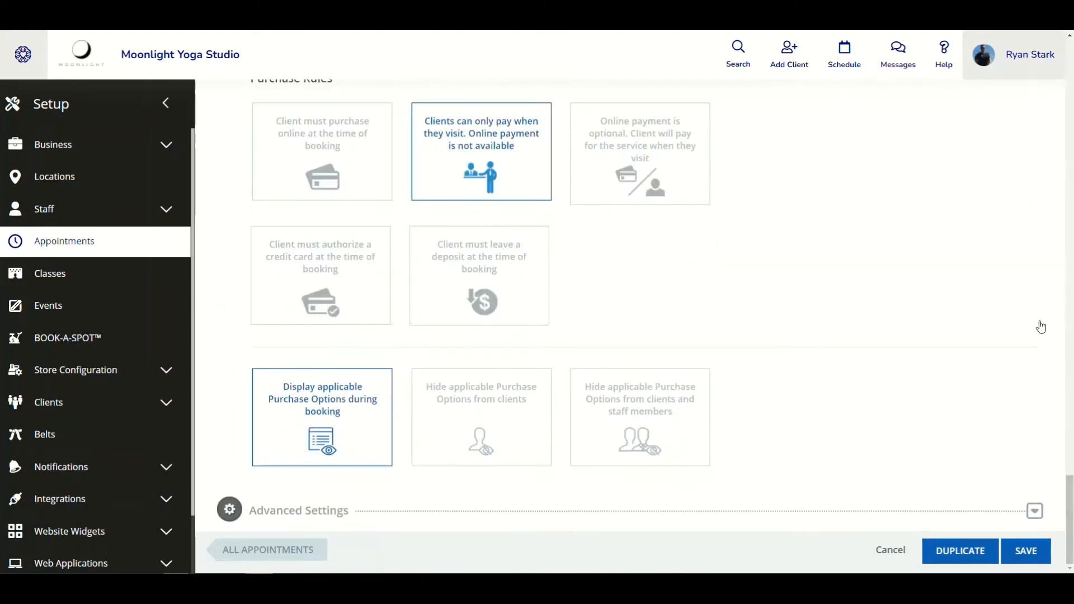
pyautogui.click(1036, 513)
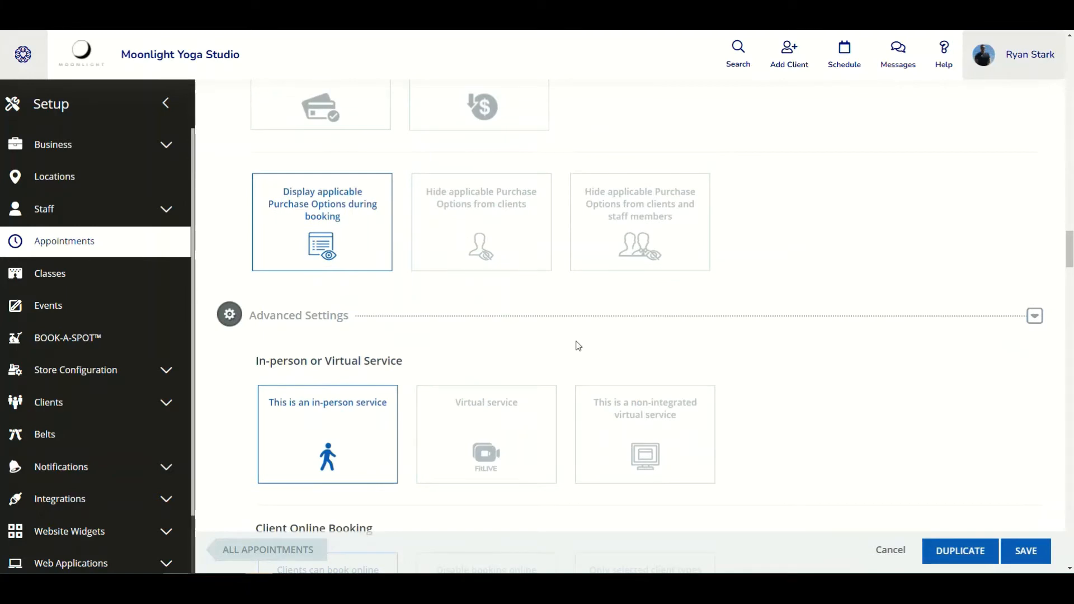
pyautogui.scroll(-6, 564, 343)
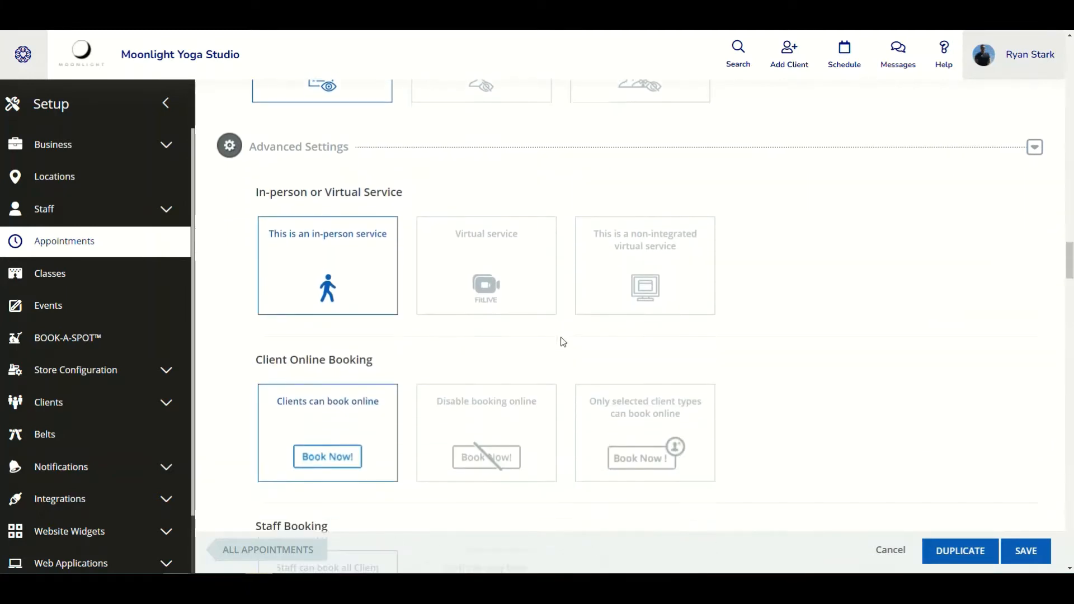
pyautogui.scroll(-12, 563, 343)
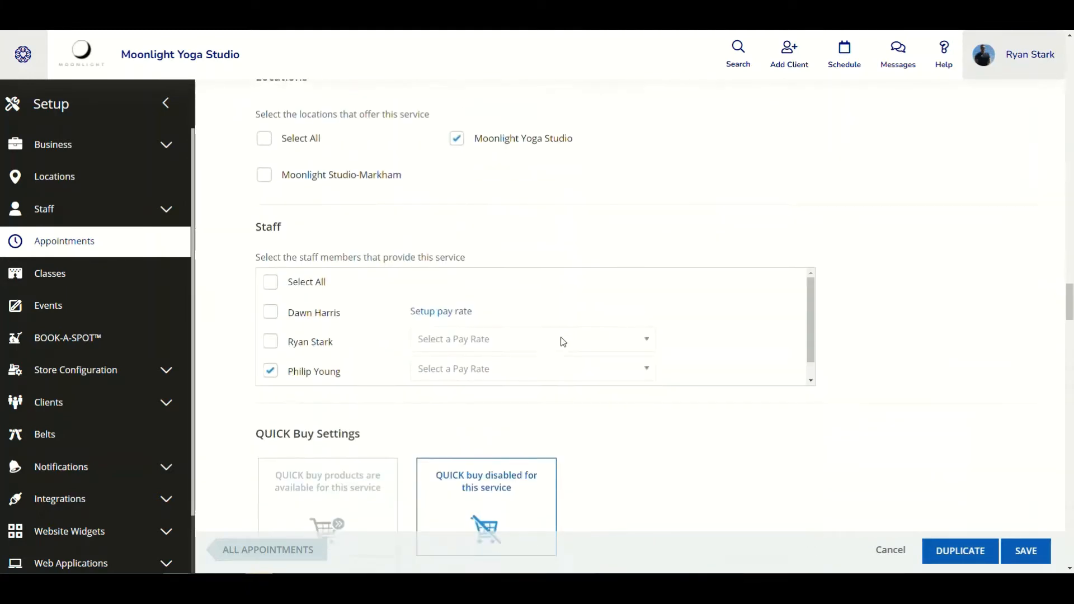
pyautogui.scroll(-13, 564, 343)
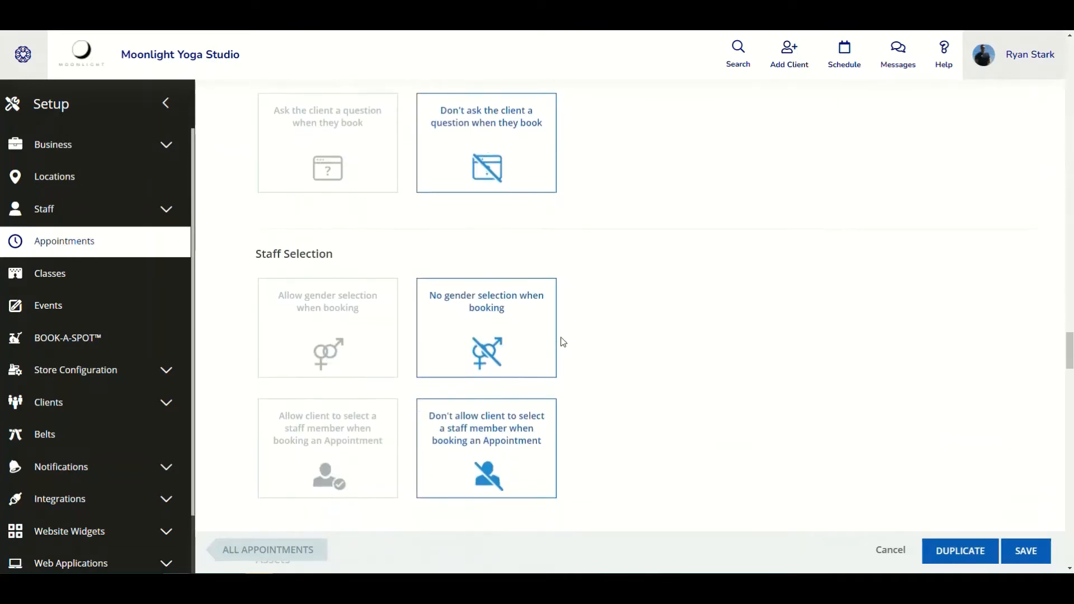
pyautogui.scroll(-1, 563, 343)
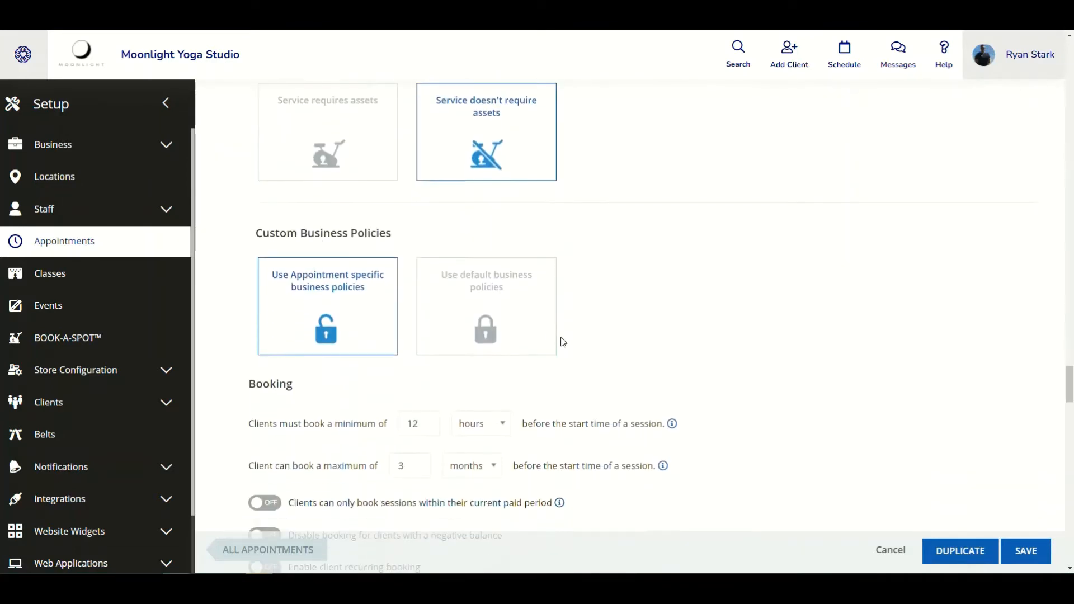
# Switch the appointment to the default business policies and return it to appointment-specific policies.
pyautogui.click(528, 329)
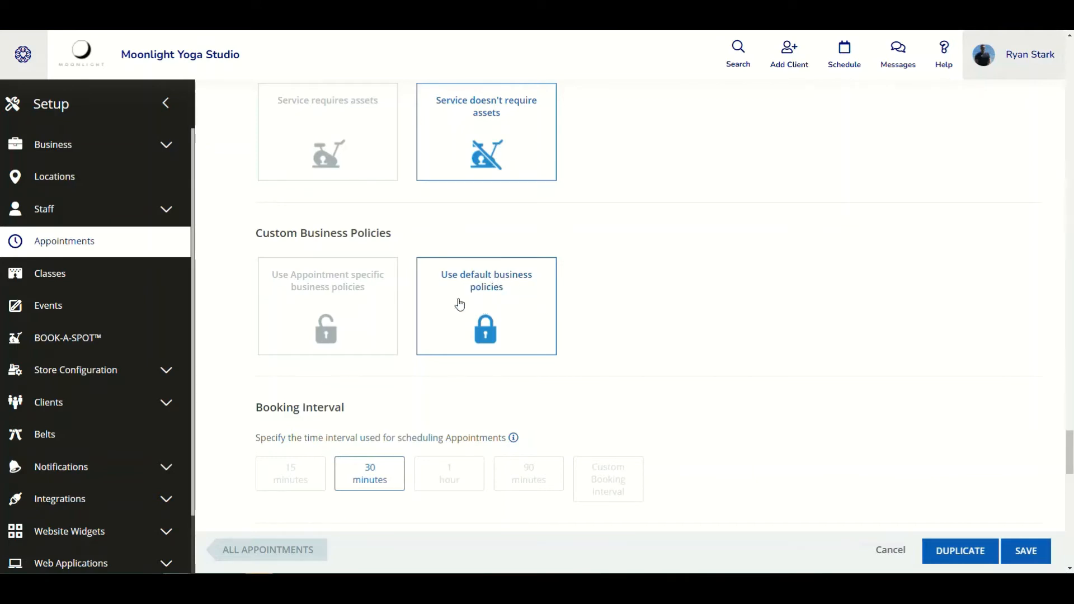
pyautogui.click(65, 148)
pyautogui.click(351, 297)
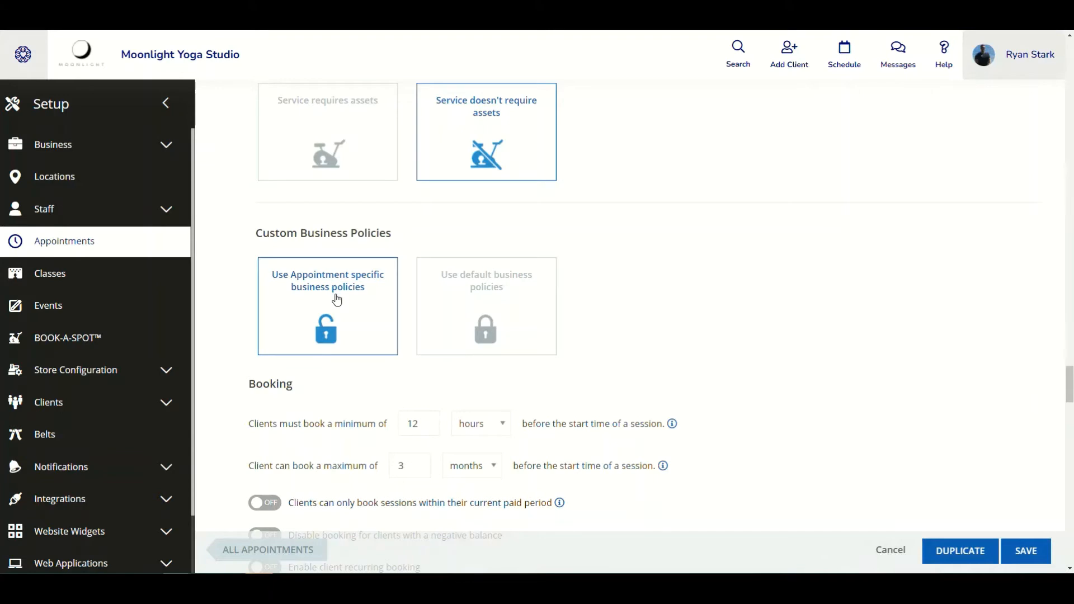
# Set the 1st Consultation's automatic wait list promotion to up to 1 hour before the session start time.
pyautogui.scroll(-10, 337, 301)
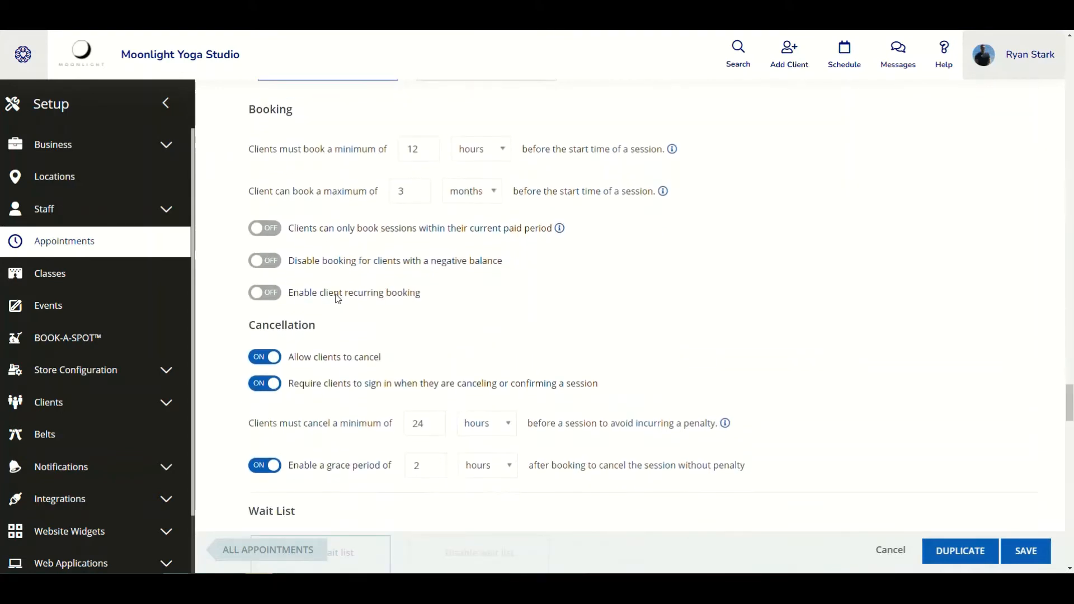
pyautogui.scroll(-3, 339, 300)
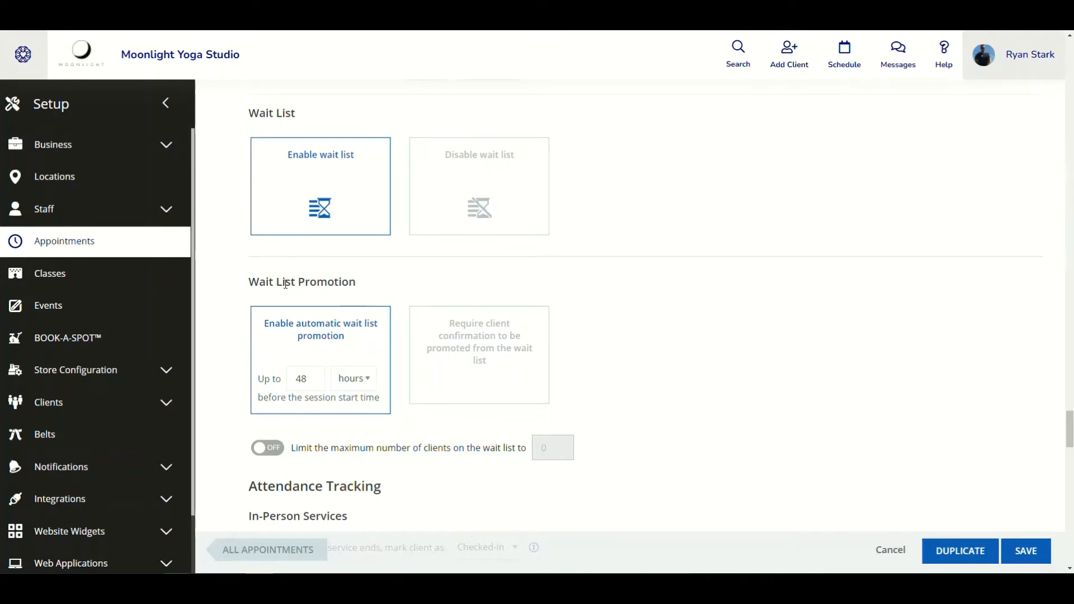
pyautogui.scroll(-1, 313, 282)
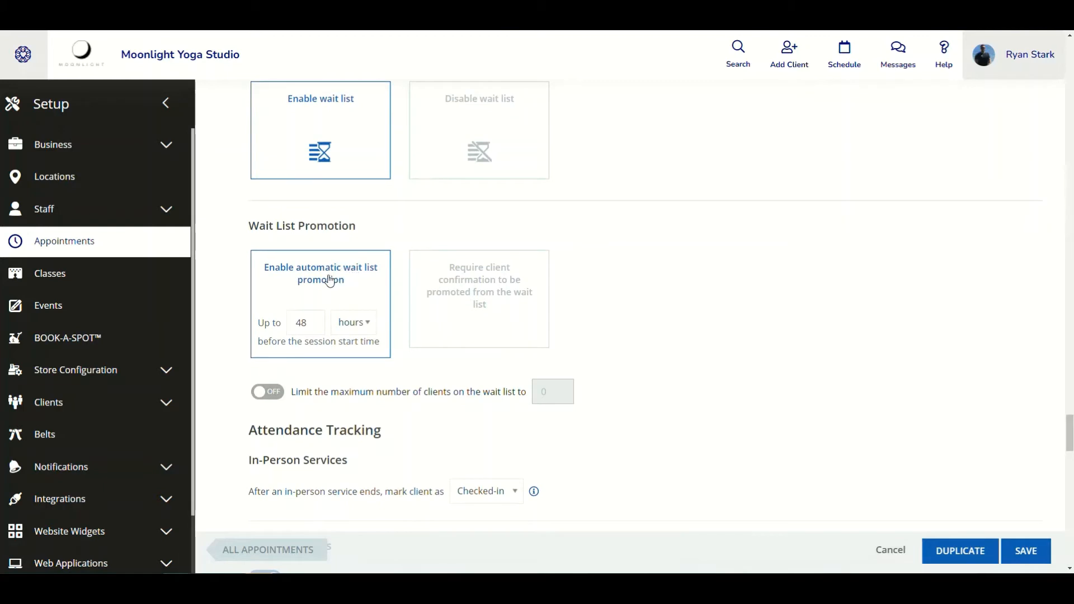
pyautogui.click(312, 322)
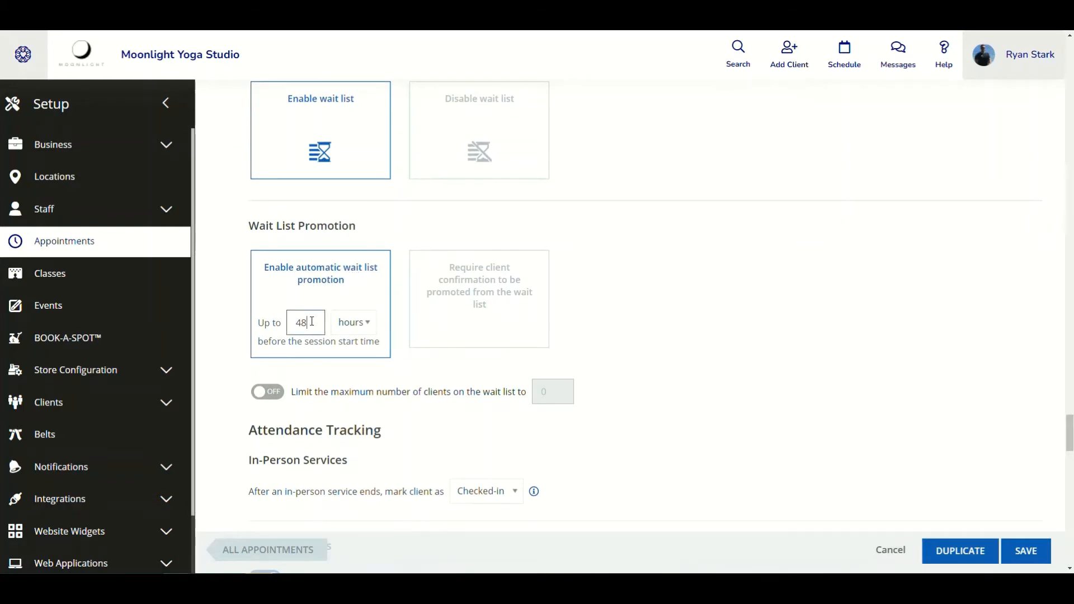
pyautogui.press('BackSpace')
pyautogui.press('BackSpace')
pyautogui.write('1')
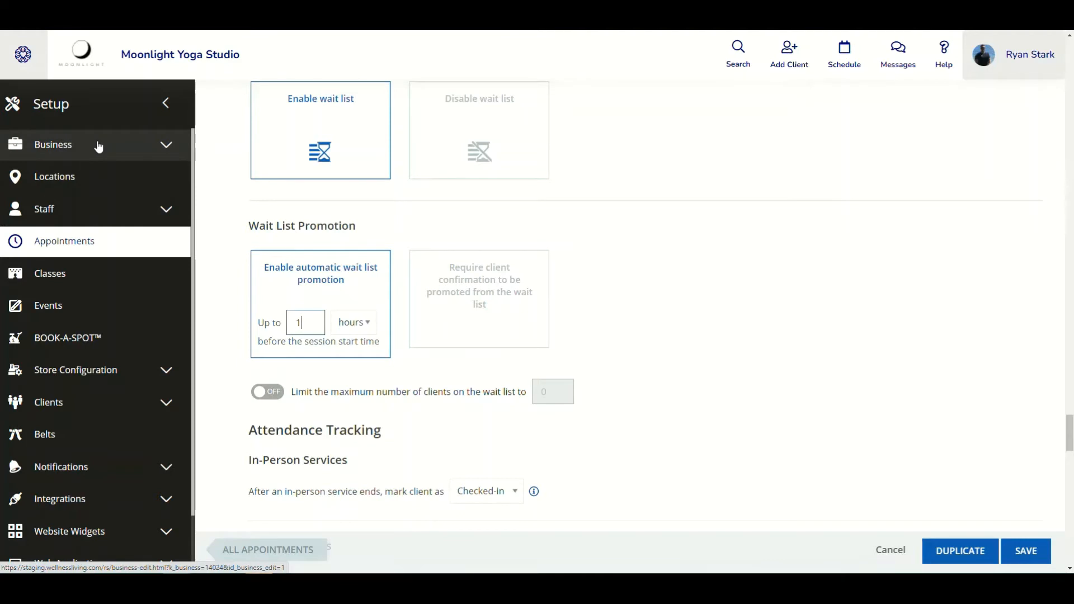
# Limit the 1st Consultation's wait list to a maximum of 3 clients and save the appointment.
pyautogui.click(272, 395)
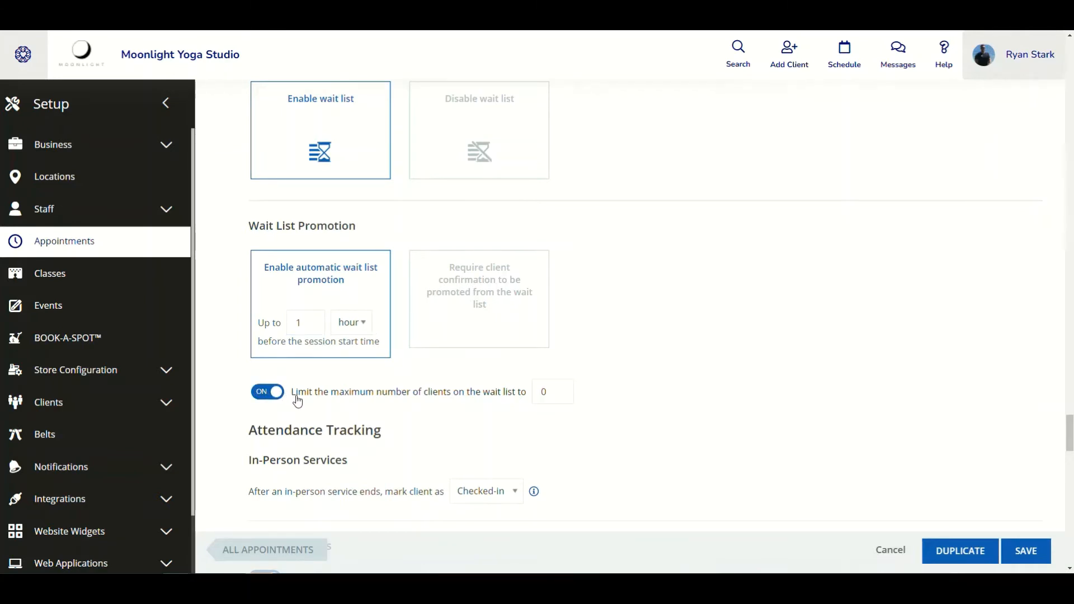
pyautogui.click(554, 392)
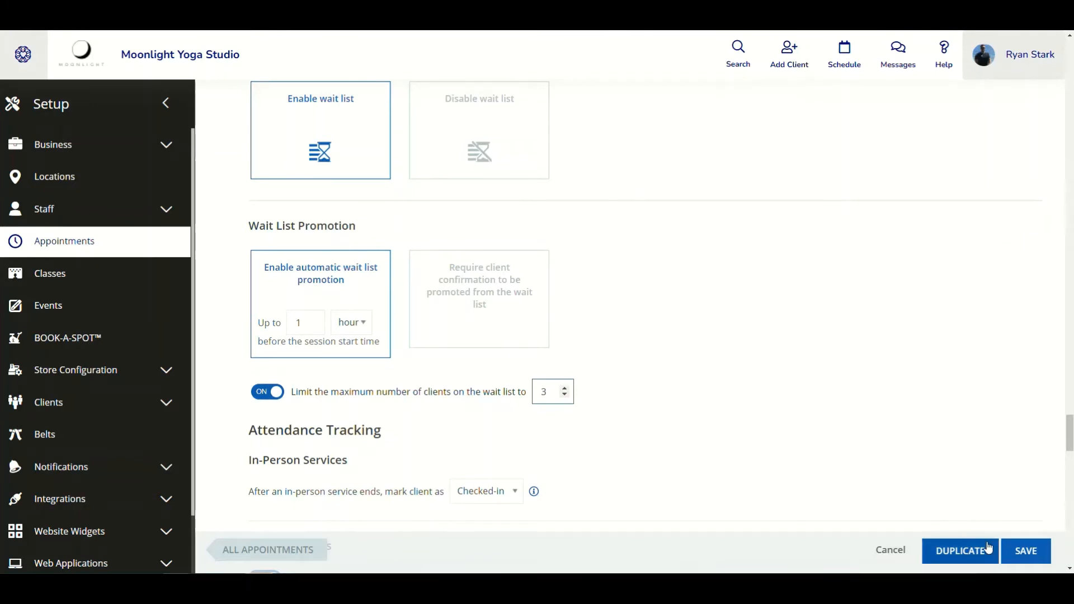
pyautogui.click(1028, 556)
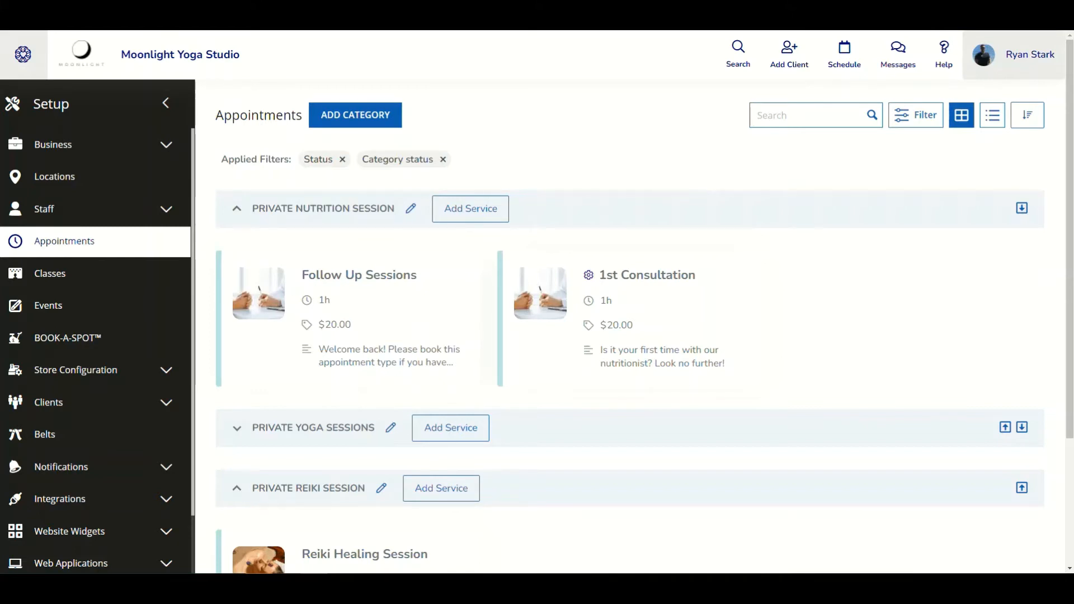
# Open the Spin Bikes bookable asset for editing and switch its Custom Business Policies to asset specific business policies.
pyautogui.click(96, 337)
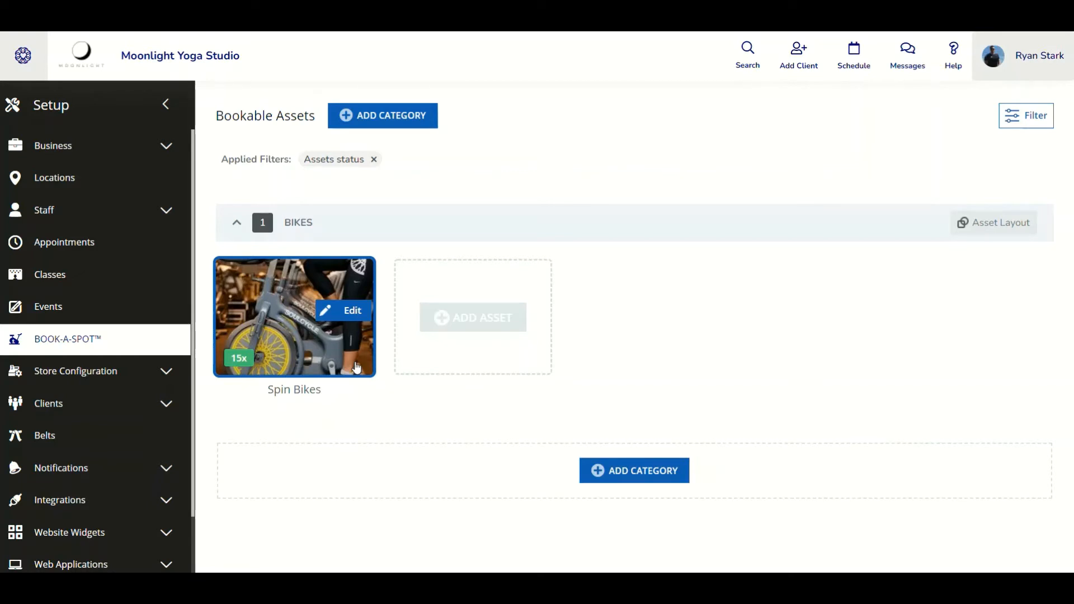
pyautogui.click(293, 317)
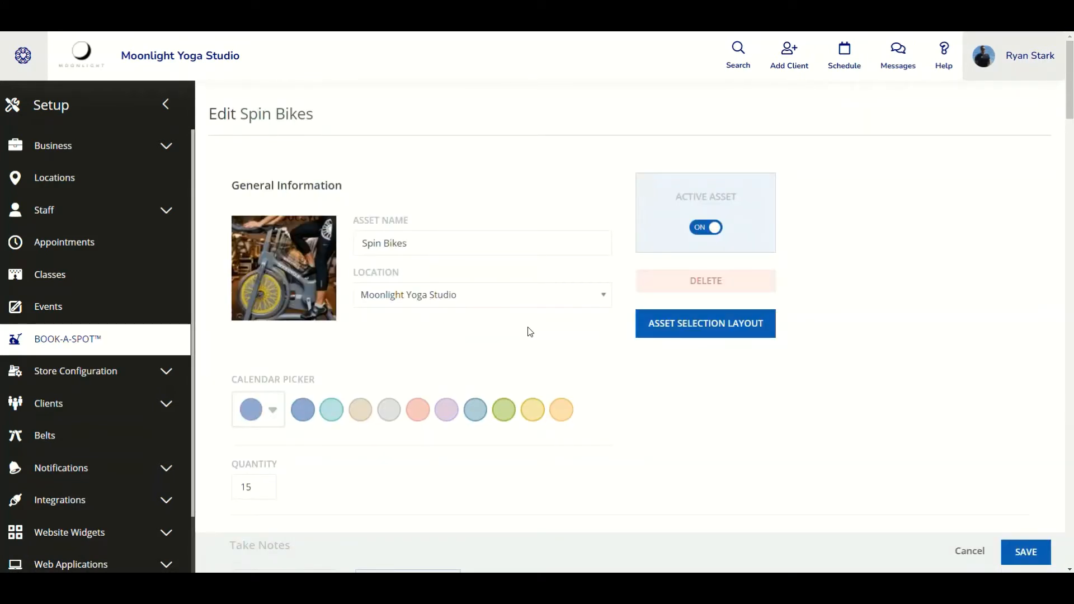
pyautogui.scroll(-15, 531, 332)
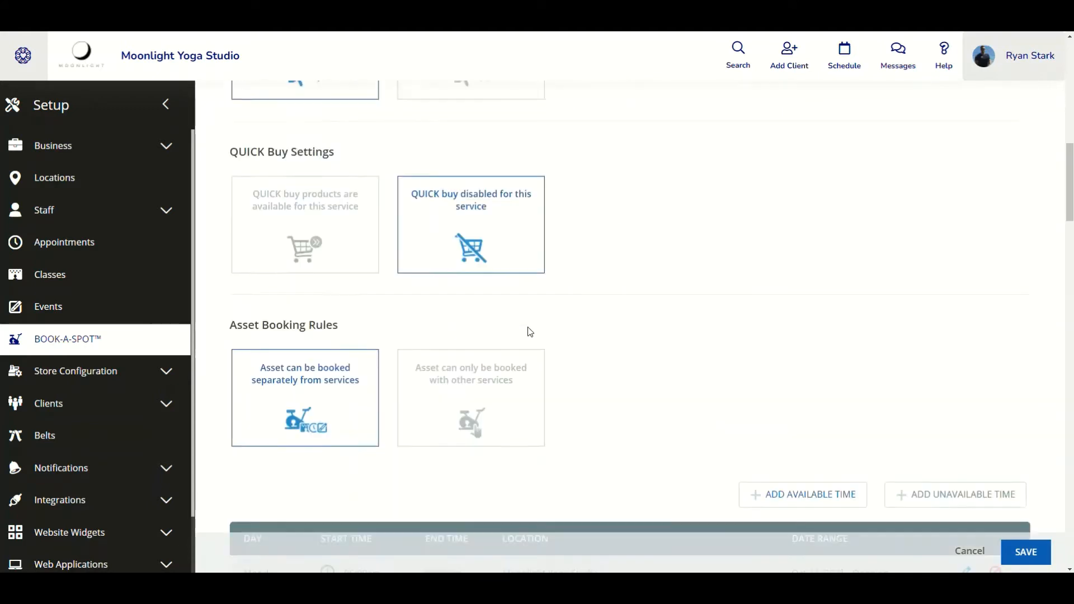
pyautogui.scroll(-15, 531, 332)
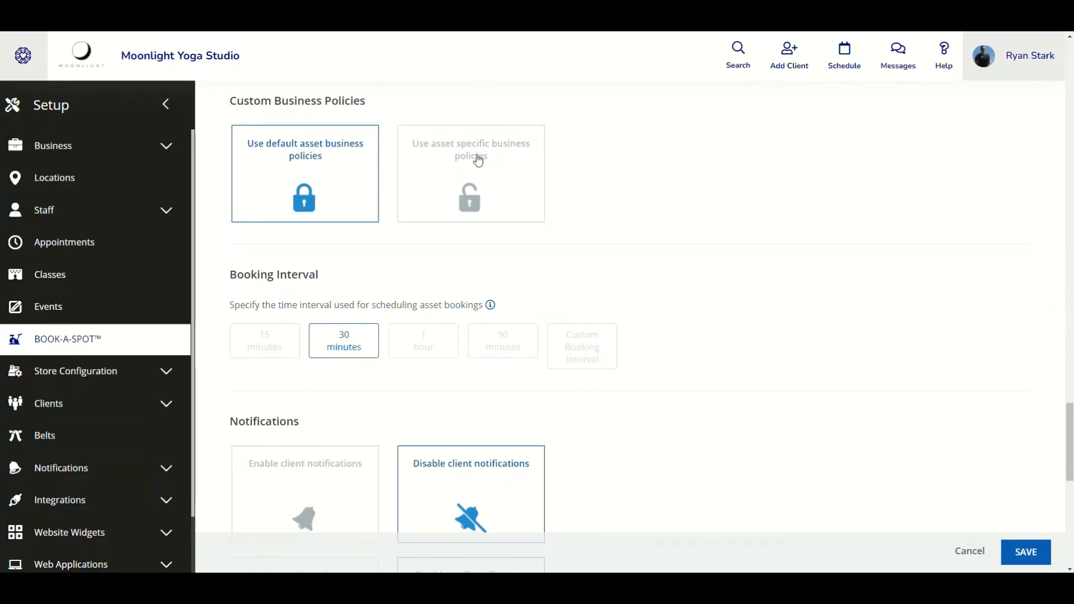
pyautogui.click(479, 161)
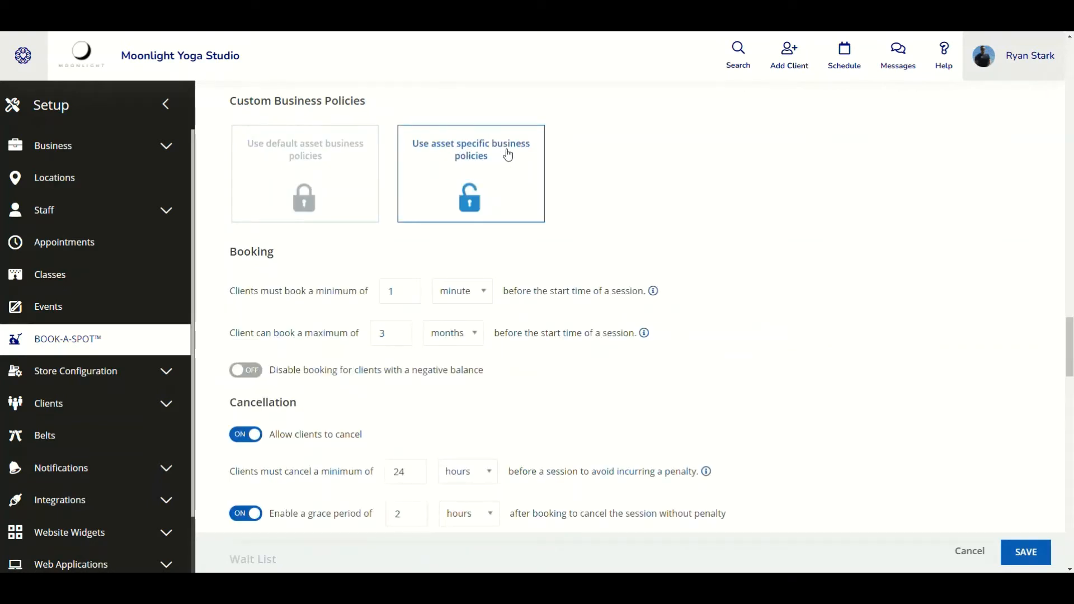
# Try a wait list limit of 3 clients for Spin Bikes, switch the limit off again and save the asset.
pyautogui.scroll(-5, 476, 184)
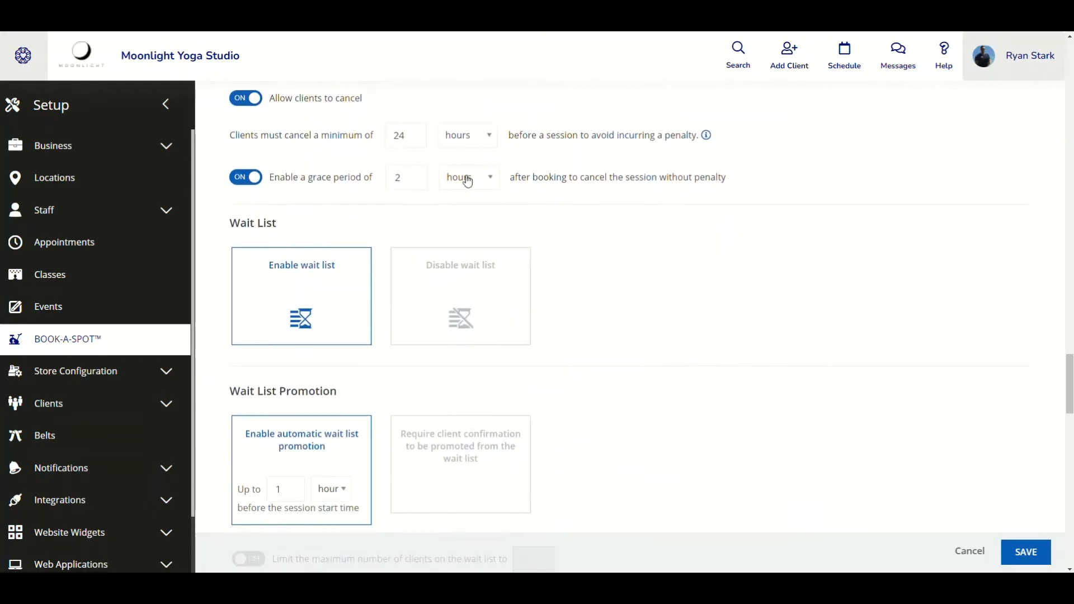
pyautogui.scroll(-2, 468, 182)
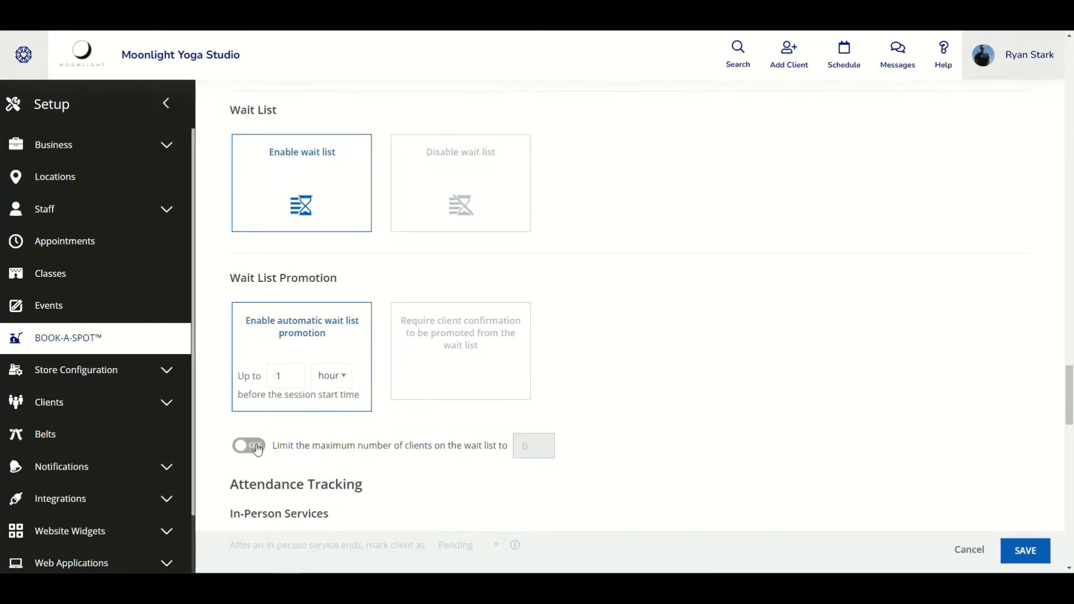
pyautogui.click(258, 450)
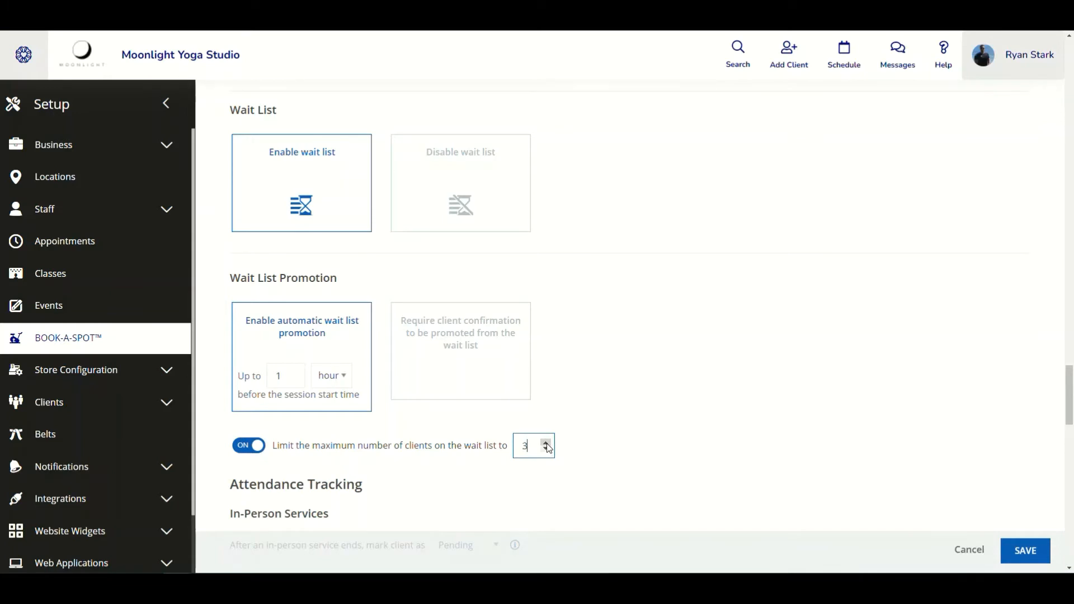
pyautogui.click(248, 451)
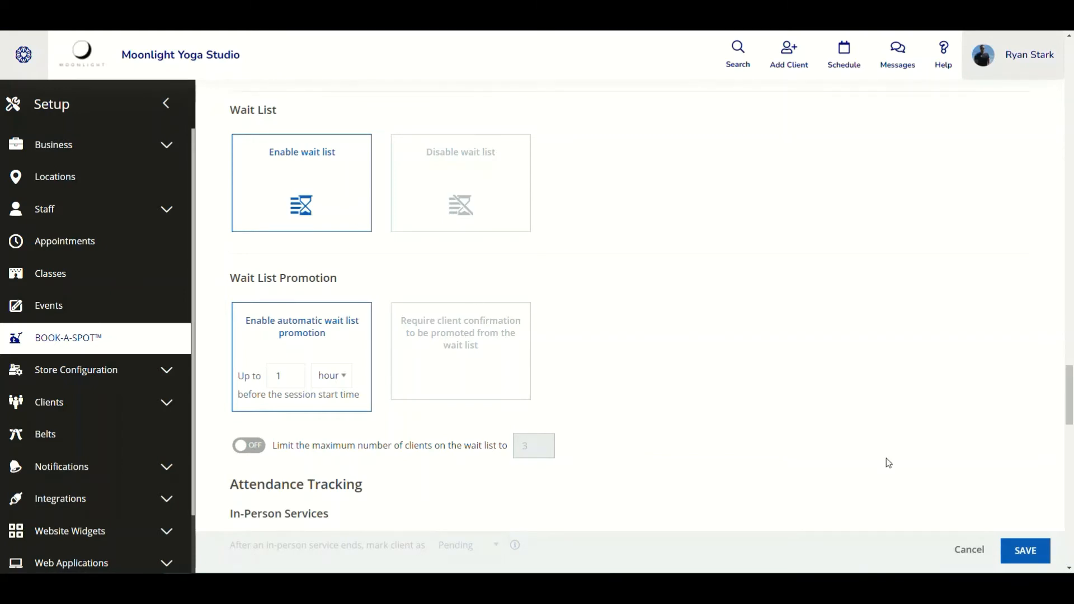
pyautogui.click(1017, 555)
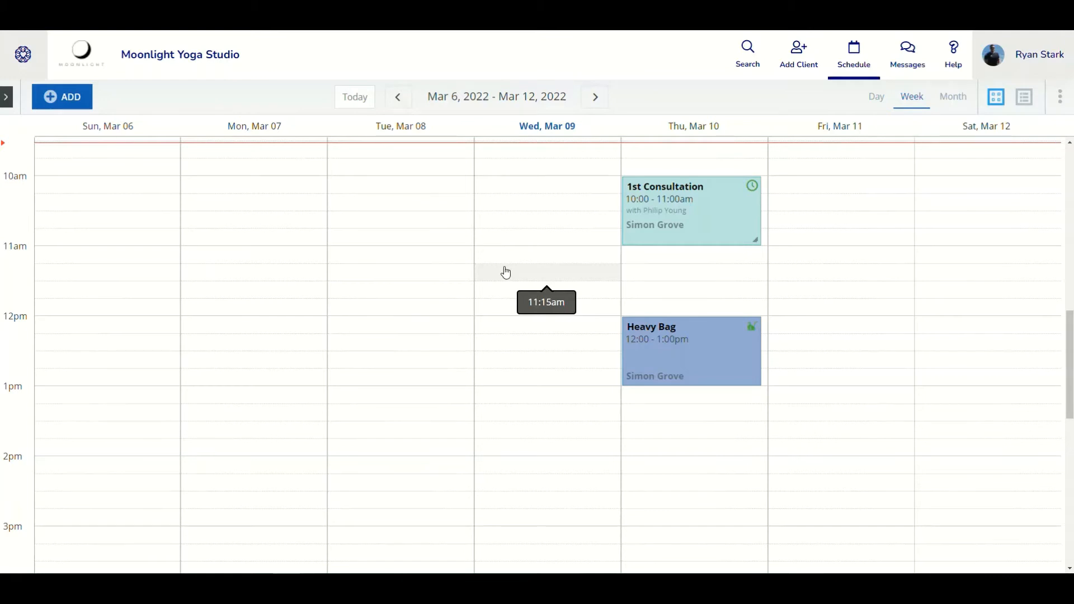
# Examine the 1st Consultation and Heavy Bag bookings on Thursday, March 10 in the weekly schedule.
pyautogui.click(676, 205)
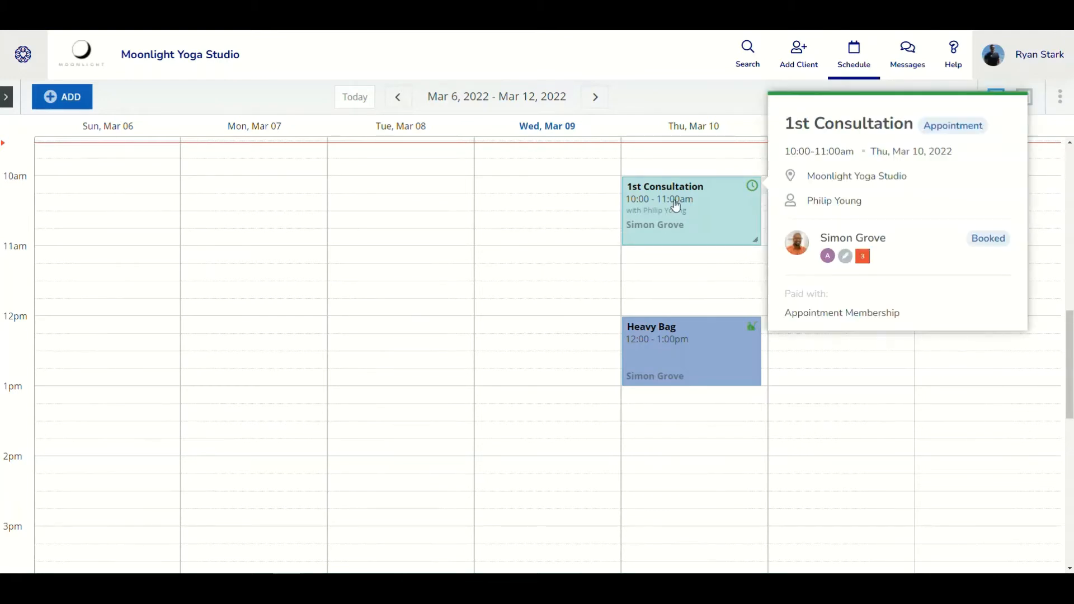
pyautogui.click(655, 346)
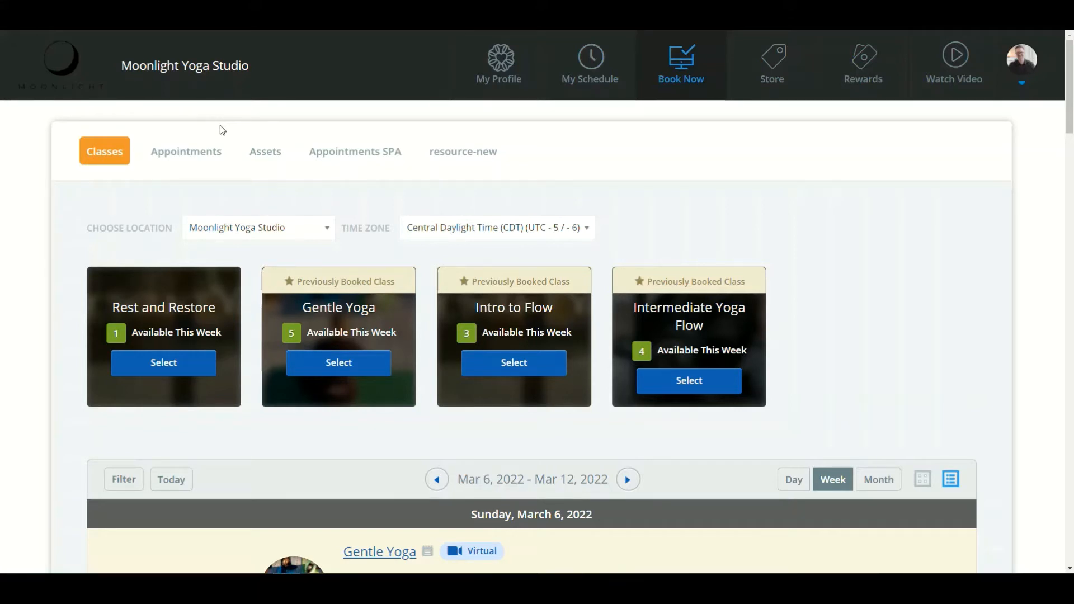
# On the client booking site, start an appointment booking at Moonlight Yoga Studio for the 1st Consultation under Private Nutrition Session.
pyautogui.click(204, 155)
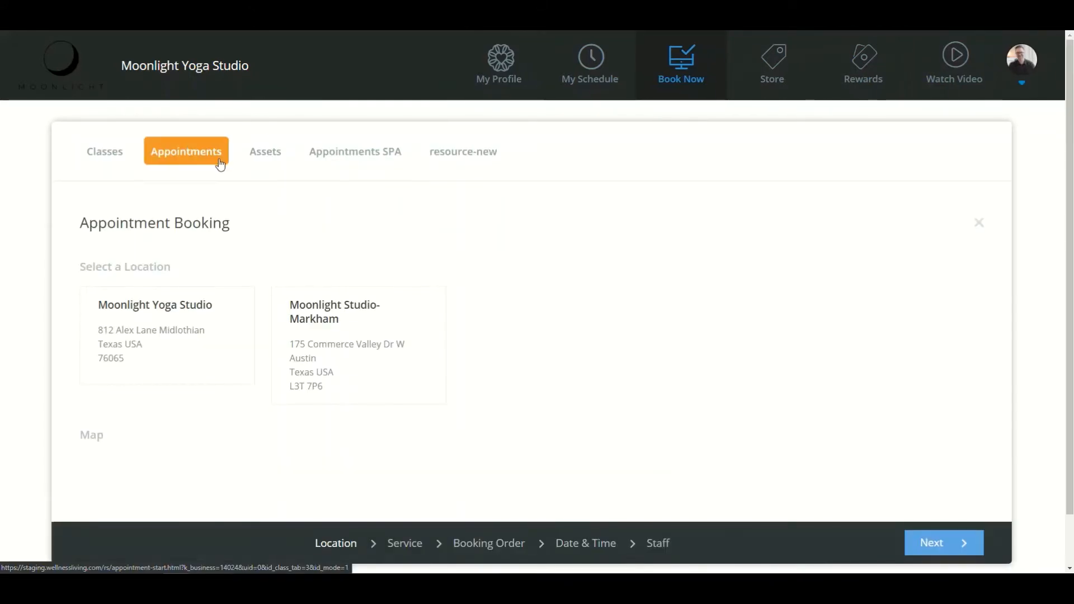
pyautogui.click(192, 329)
pyautogui.scroll(-1, 1051, 490)
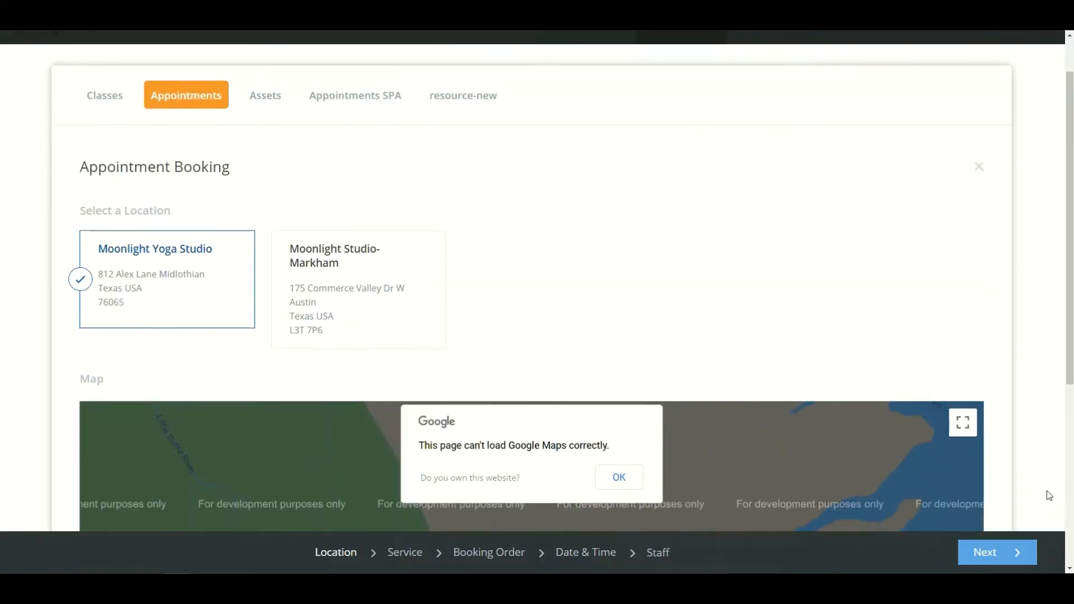
pyautogui.click(1008, 552)
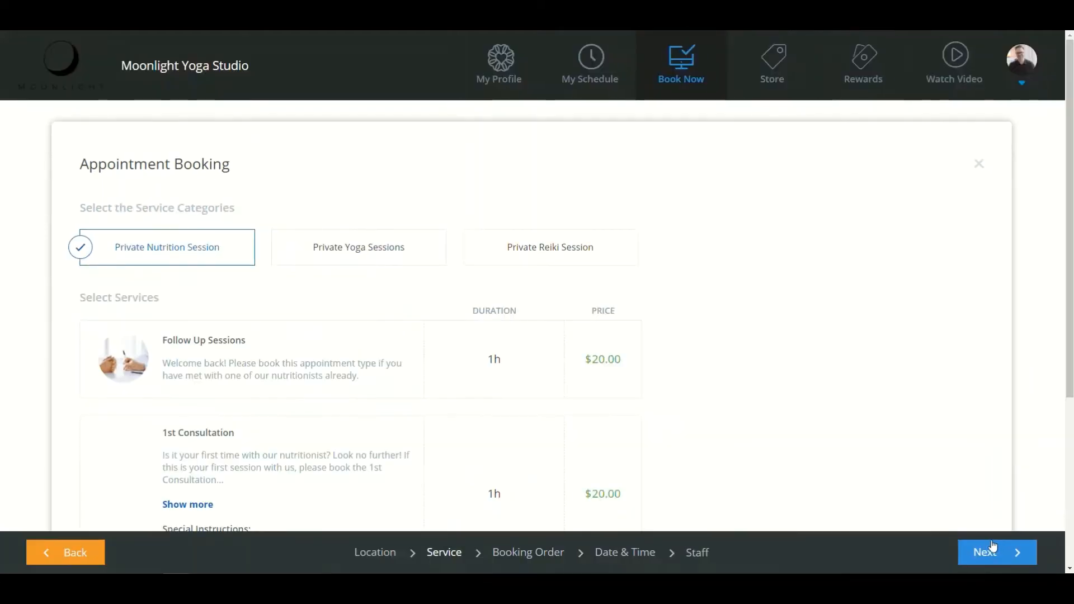
pyautogui.scroll(-2, 676, 347)
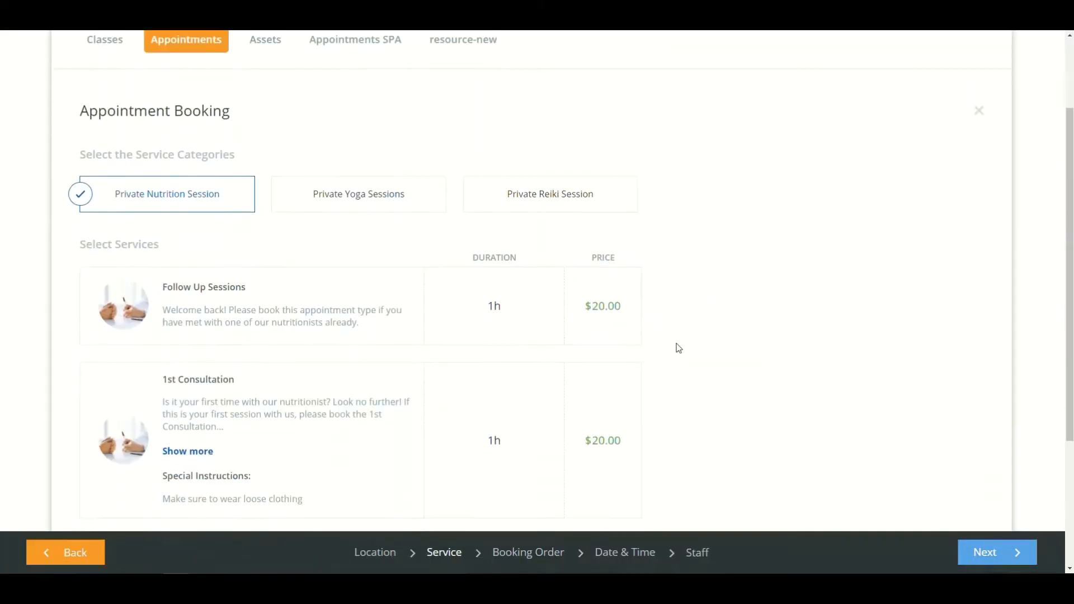
pyautogui.click(234, 385)
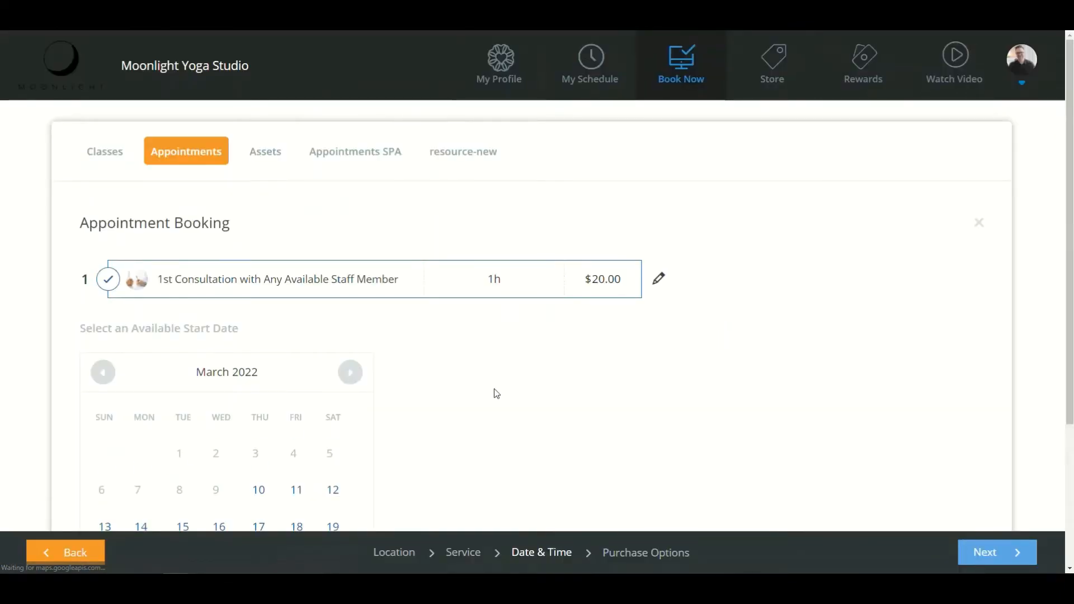
# Choose March 10, 2022 and the 10:00AM wait list slot for the 1st Consultation, and complete the booking.
pyautogui.scroll(-2, 493, 387)
pyautogui.click(261, 378)
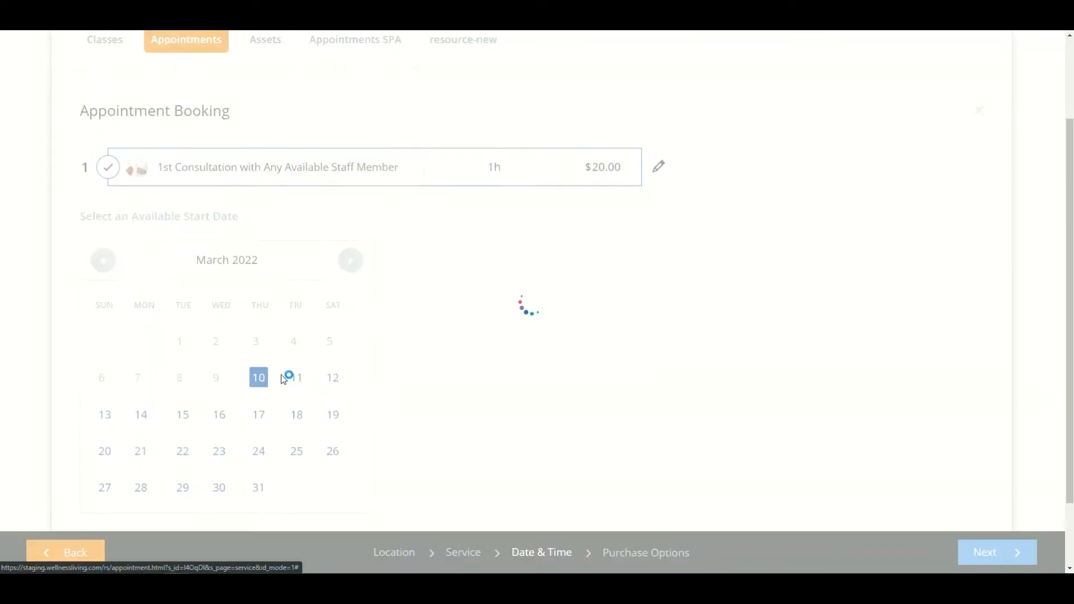
pyautogui.scroll(-3, 531, 341)
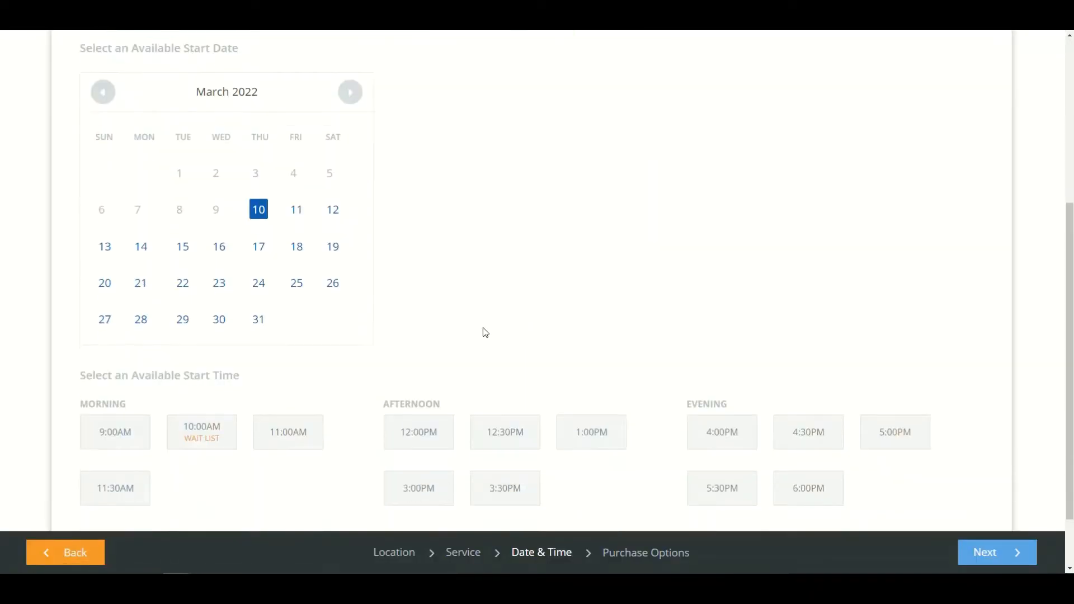
pyautogui.scroll(-1, 287, 349)
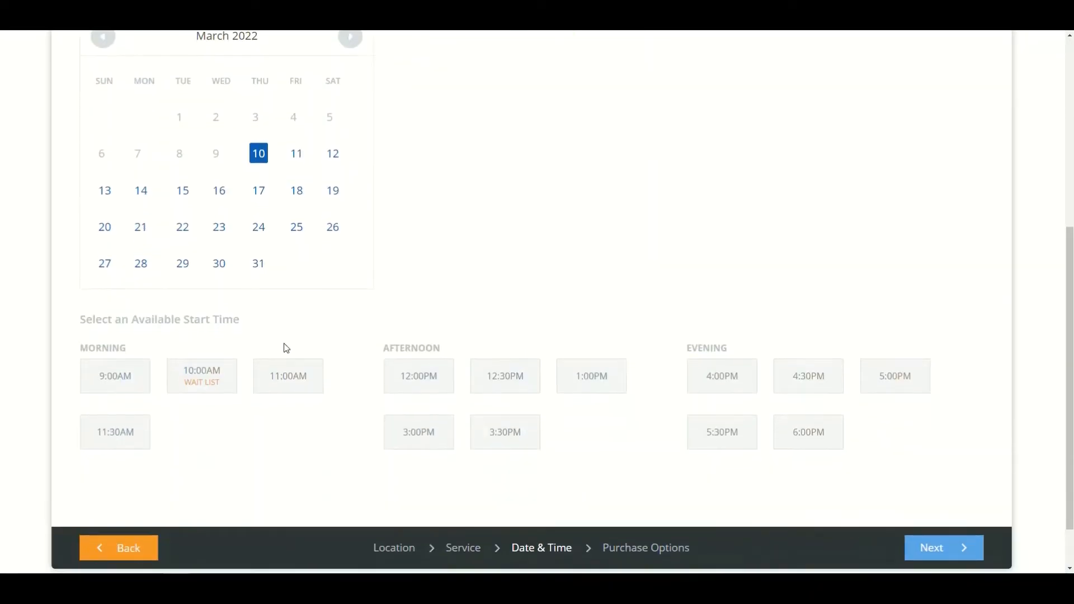
pyautogui.click(206, 378)
pyautogui.click(207, 380)
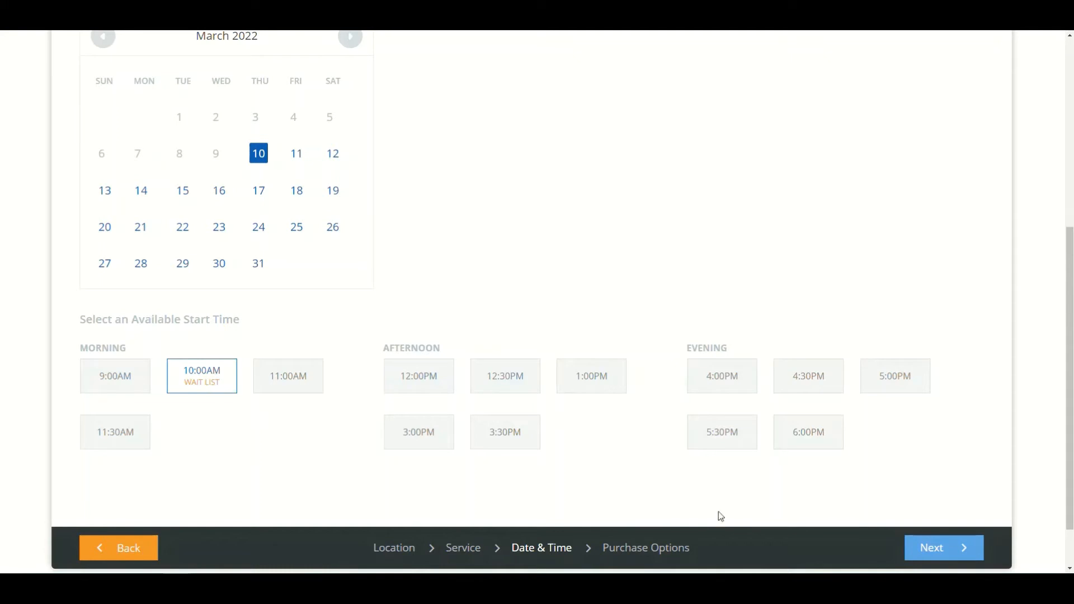
pyautogui.click(907, 547)
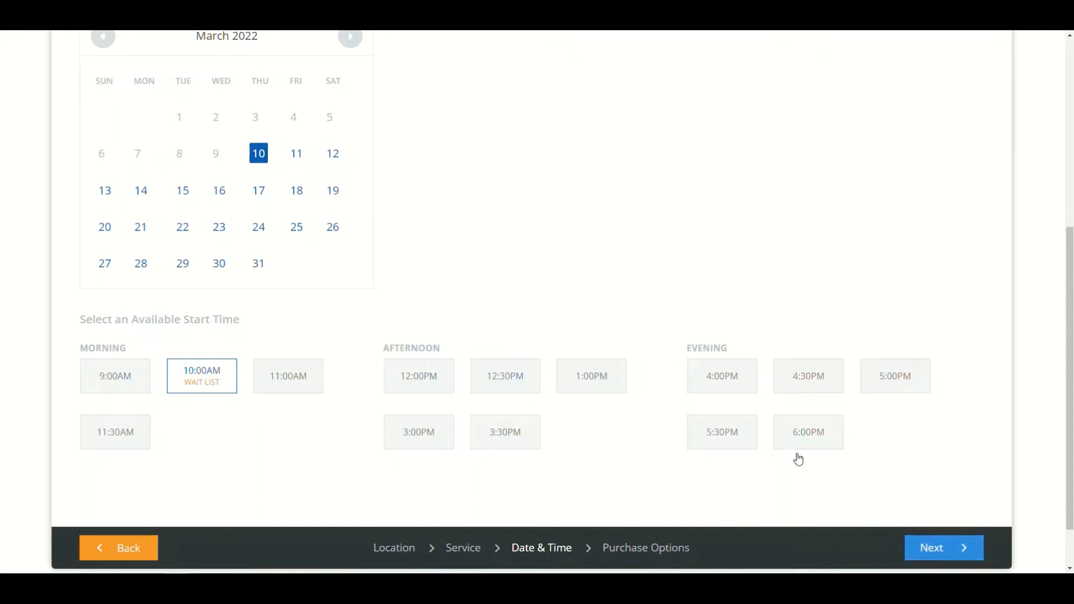
pyautogui.click(218, 395)
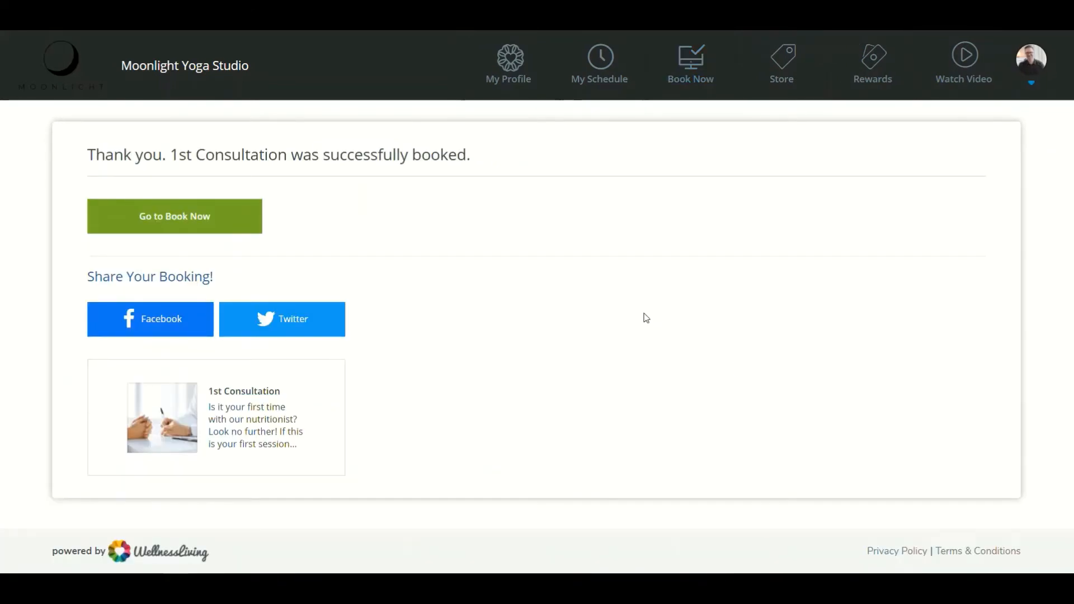
# Return to Book Now and start an asset booking for the 1-hour Heavy Bag in the Boxing category.
pyautogui.click(168, 216)
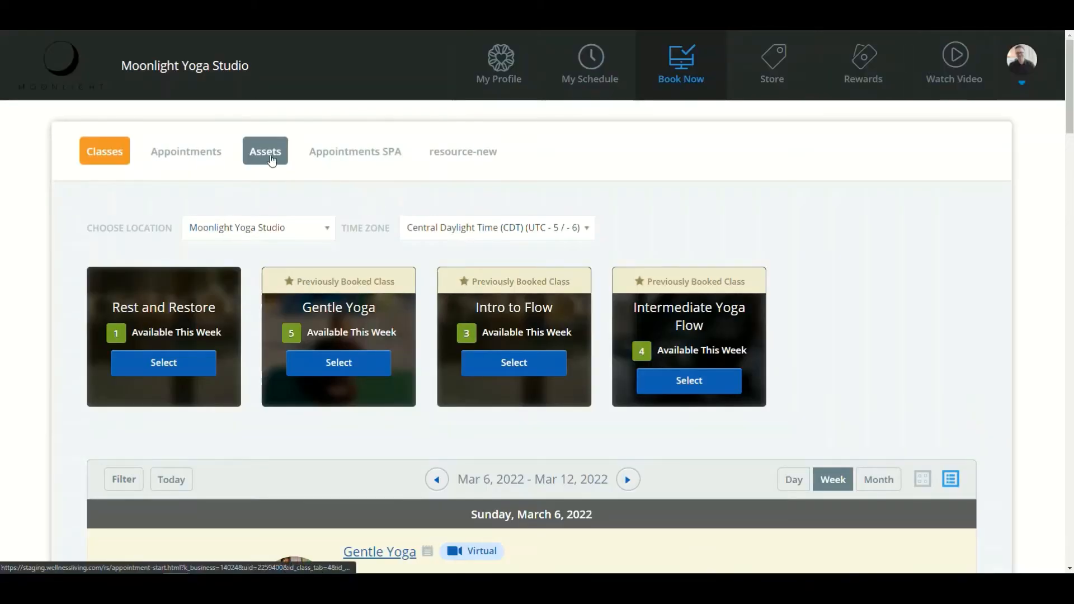
pyautogui.click(271, 159)
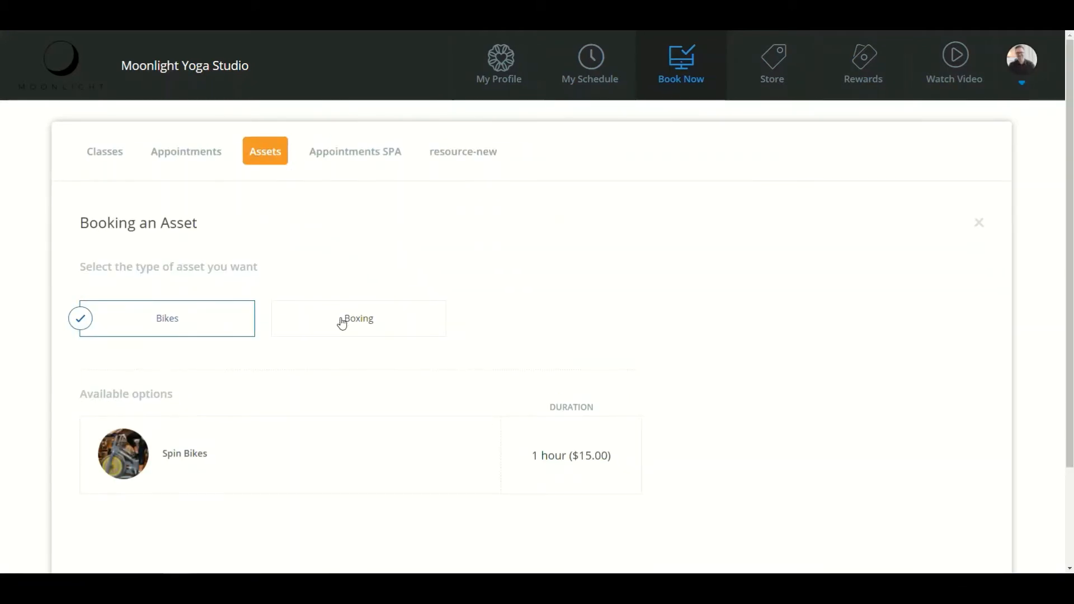
pyautogui.click(342, 323)
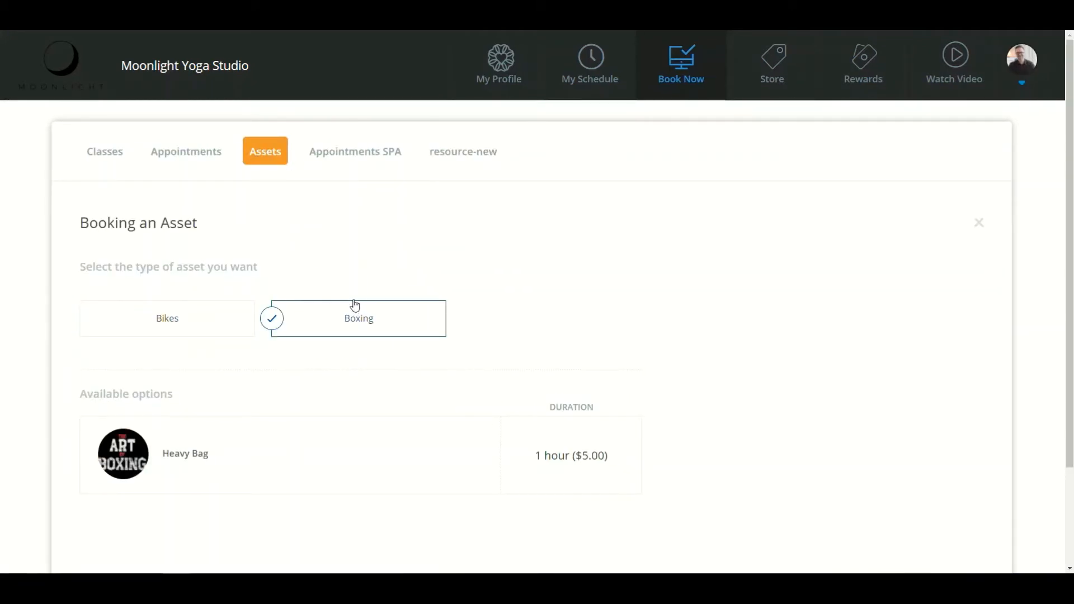
pyautogui.click(404, 445)
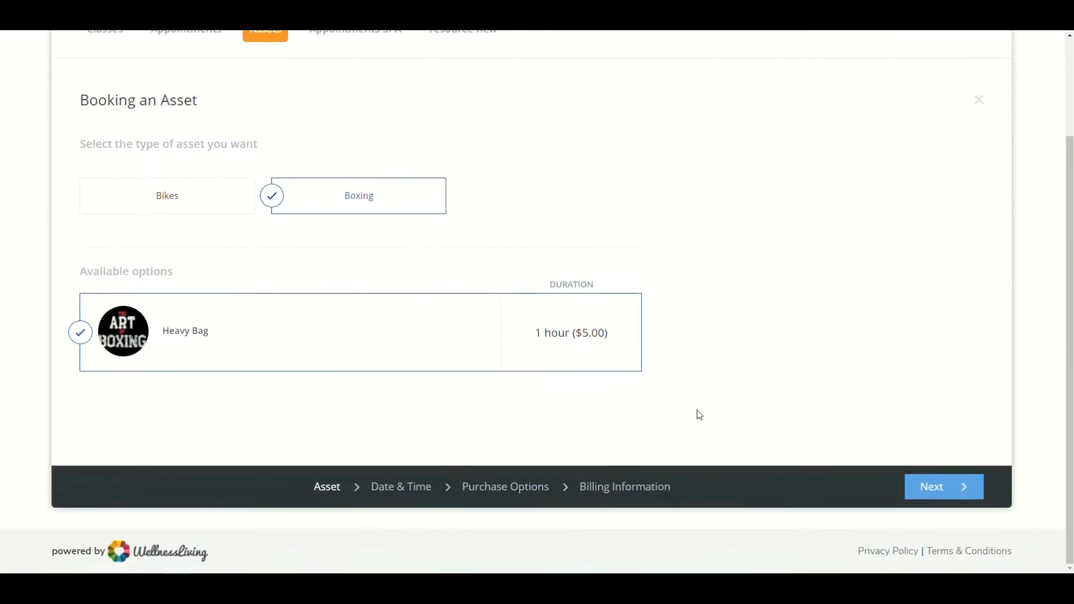
pyautogui.scroll(1, 892, 422)
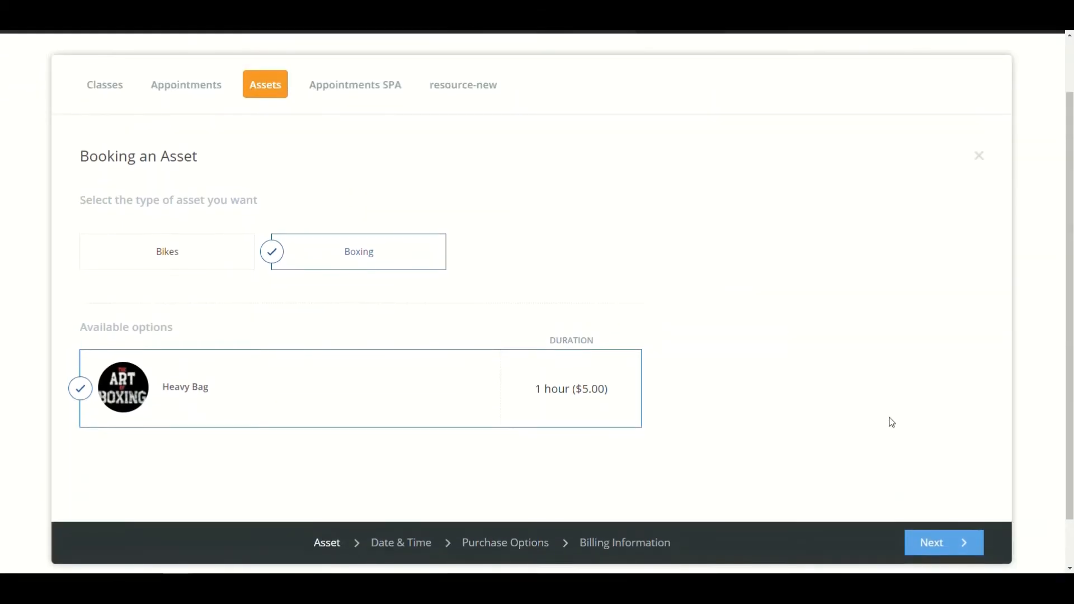
pyautogui.click(920, 551)
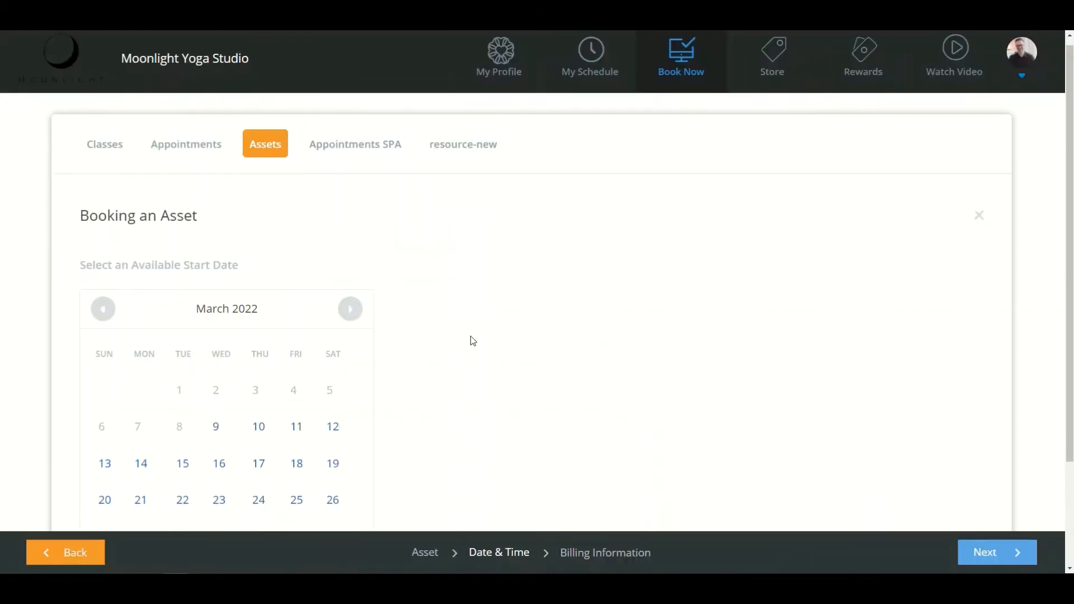
# Choose March 10, 2022 and the 12:00PM wait list slot for the Heavy Bag, and proceed to billing.
pyautogui.scroll(-1, 472, 338)
pyautogui.click(258, 378)
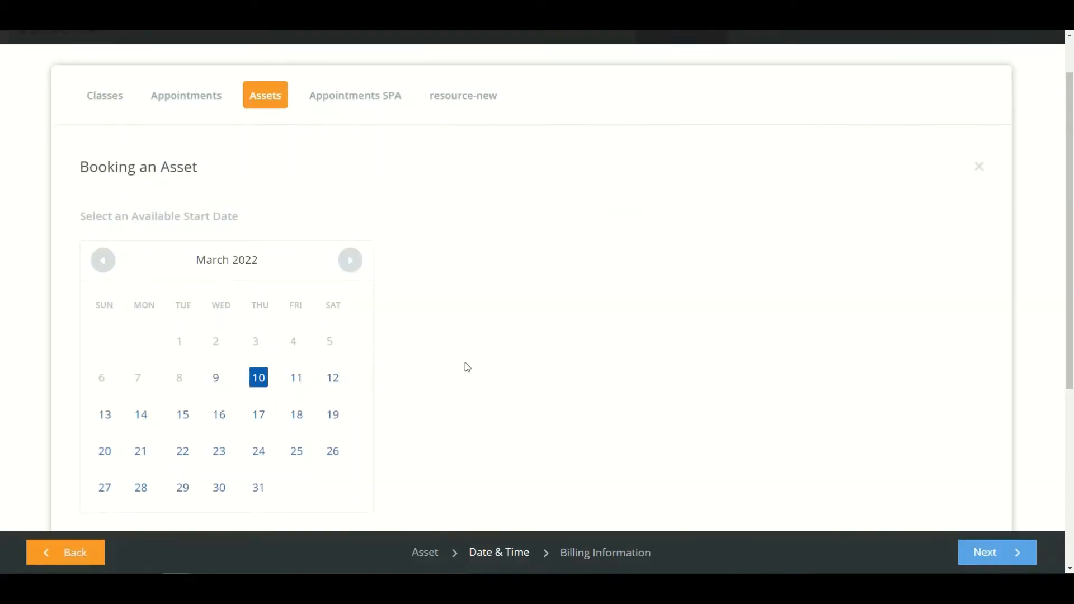
pyautogui.scroll(-3, 465, 367)
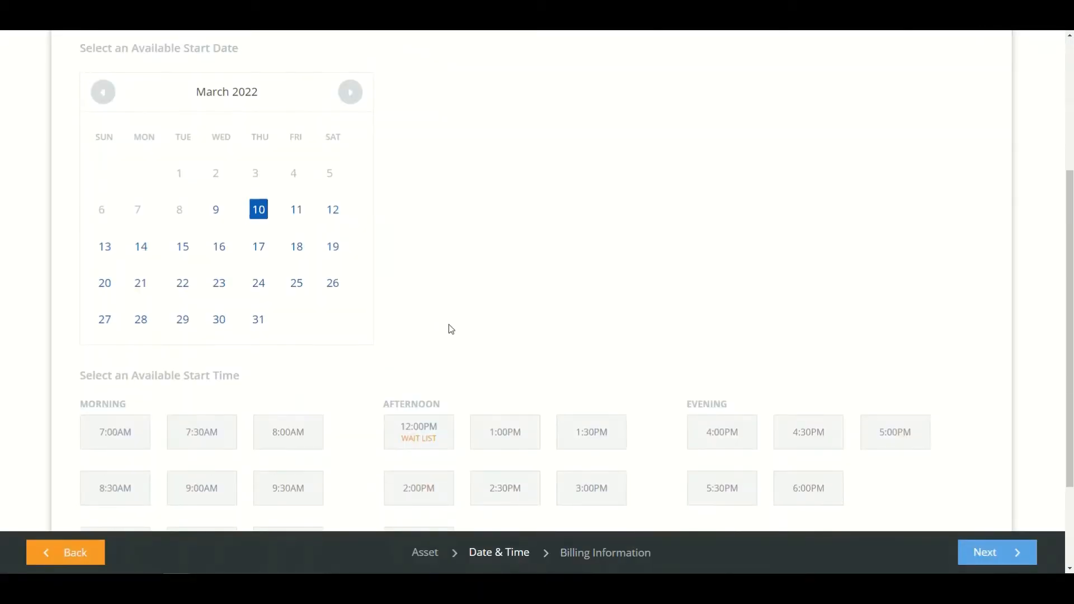
pyautogui.scroll(-1, 451, 329)
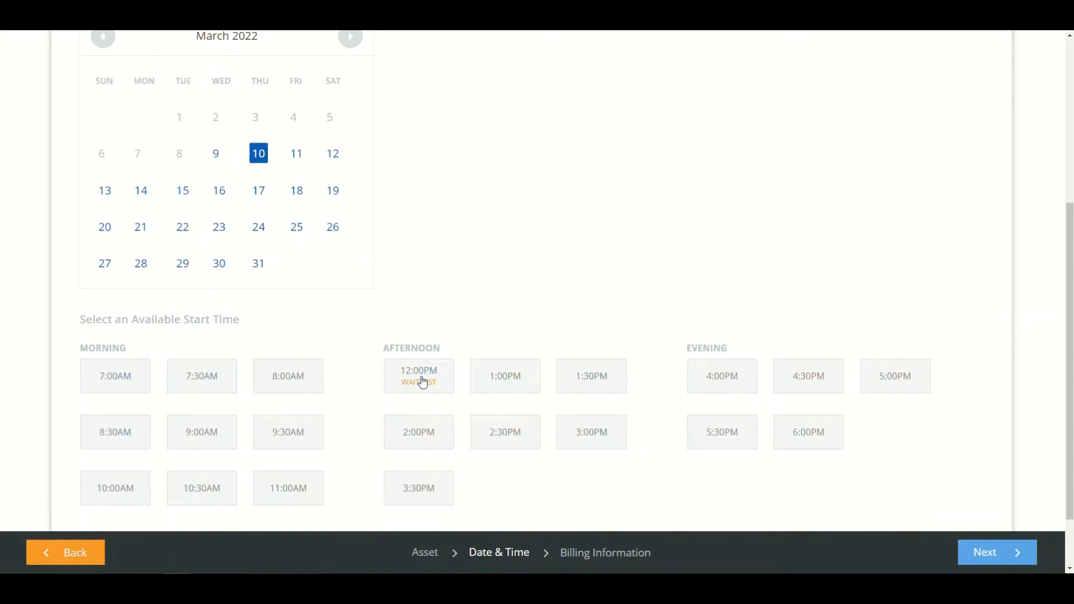
pyautogui.click(424, 384)
pyautogui.click(430, 381)
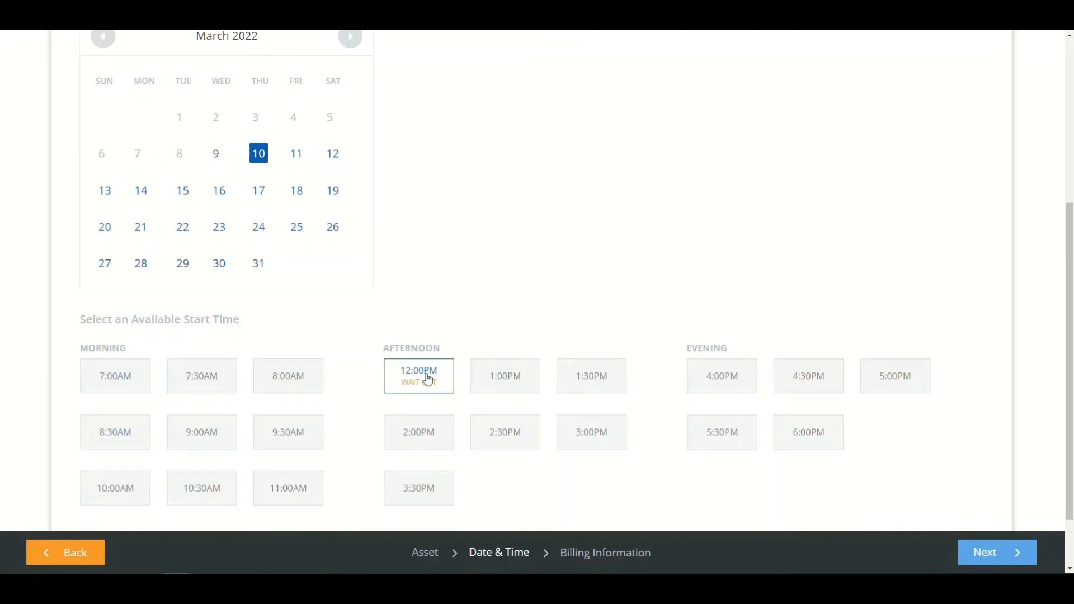
pyautogui.click(1022, 546)
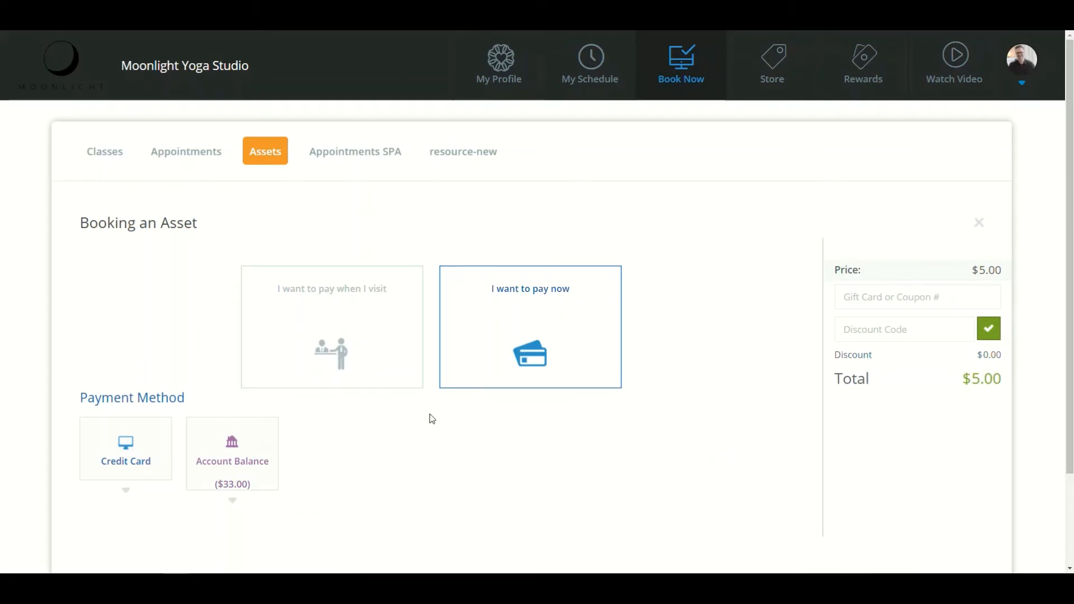
# Pay for the Heavy Bag wait list booking with the saved credit card and complete the booking.
pyautogui.click(104, 448)
pyautogui.scroll(-6, 434, 445)
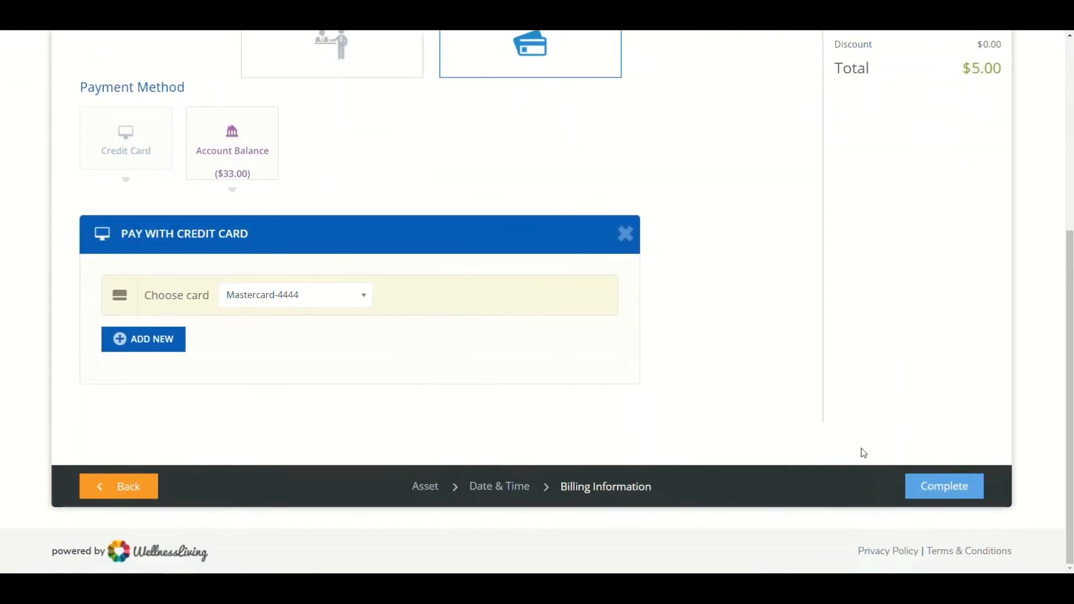
pyautogui.click(944, 486)
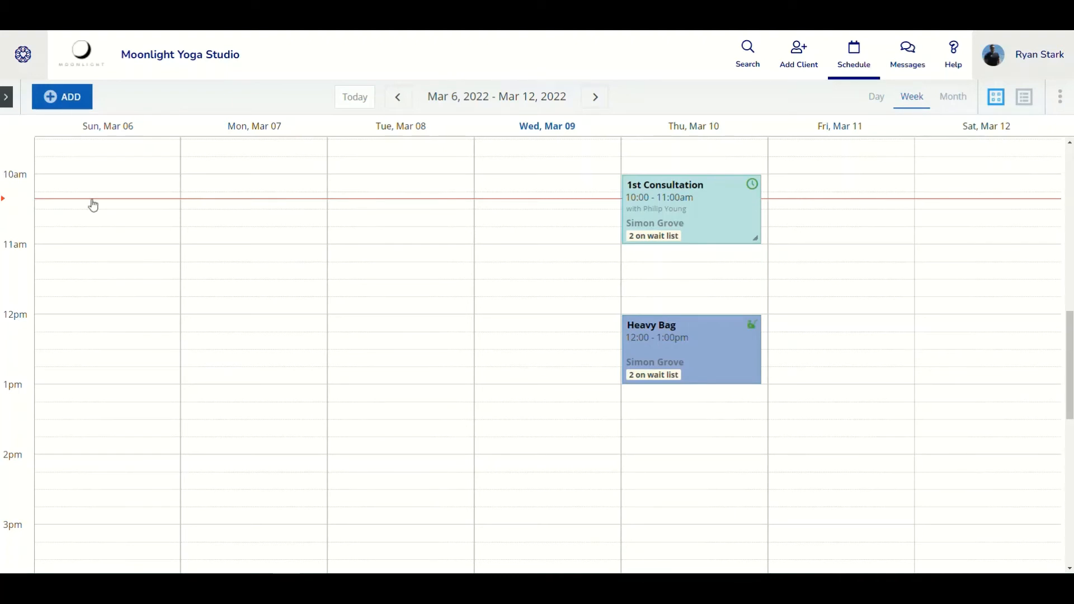
# On the staff weekly schedule, preview the March 10 1st Consultation and Heavy Bag bookings to check their wait lists.
pyautogui.click(674, 219)
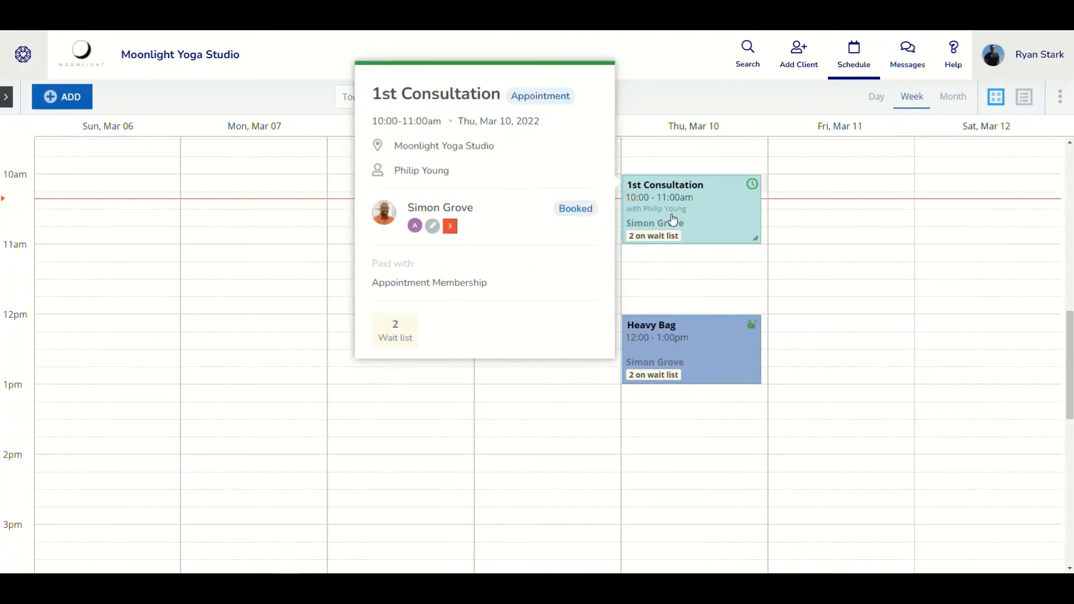
pyautogui.click(645, 302)
pyautogui.click(681, 346)
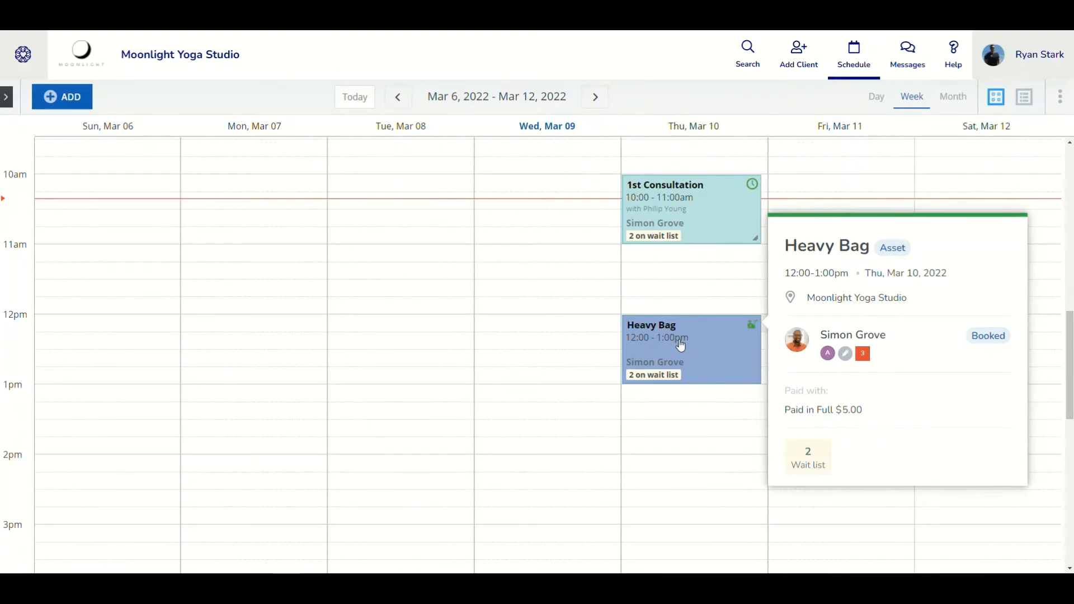
pyautogui.click(698, 228)
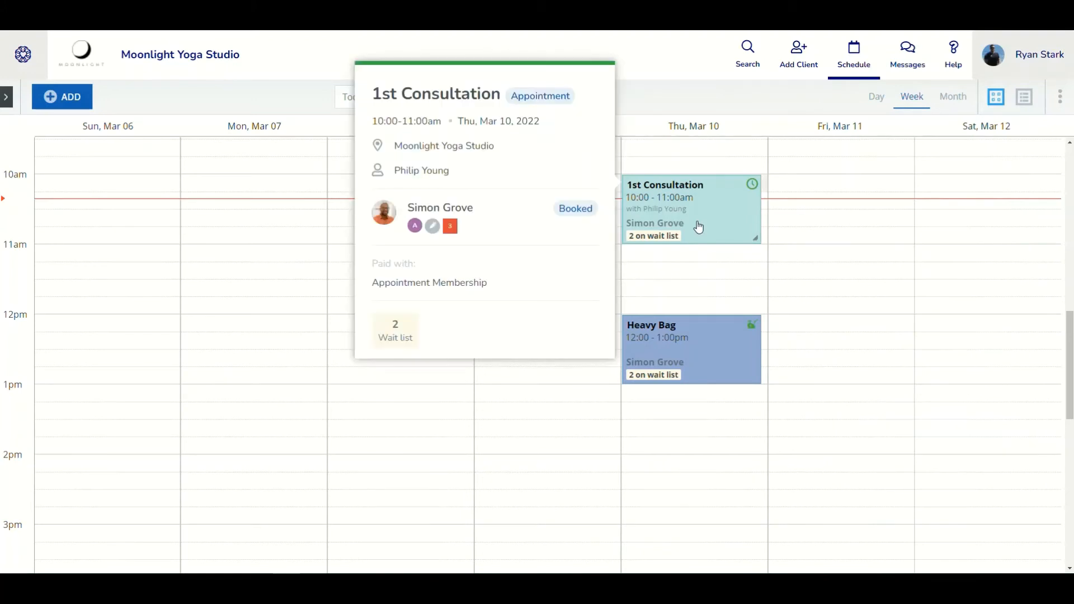
# Open the wait list of the March 10, 10:00am 1st Consultation from its appointment details.
pyautogui.click(698, 226)
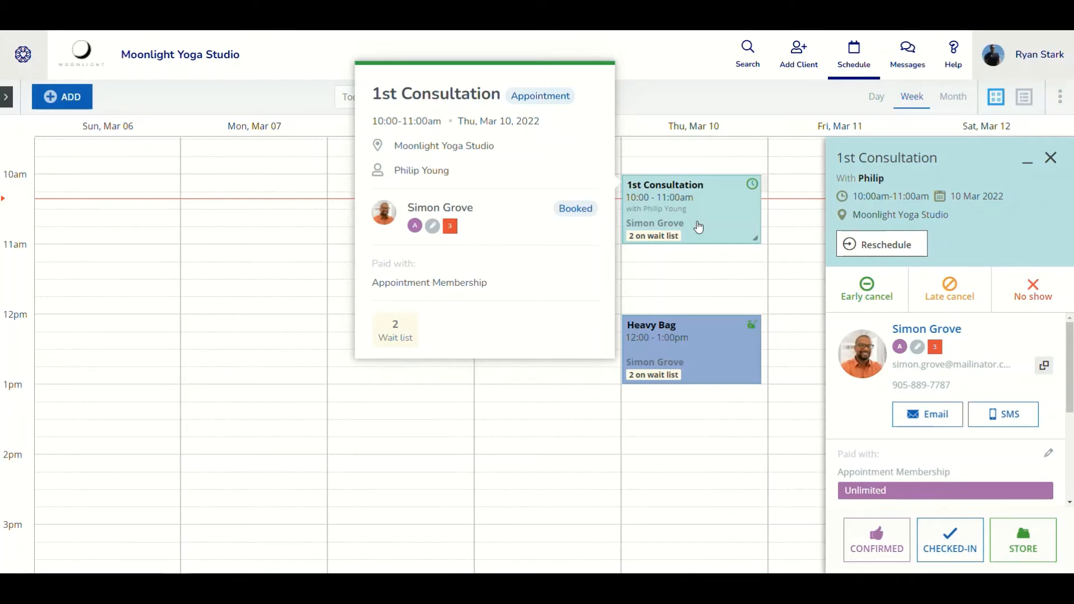
pyautogui.scroll(-3, 977, 337)
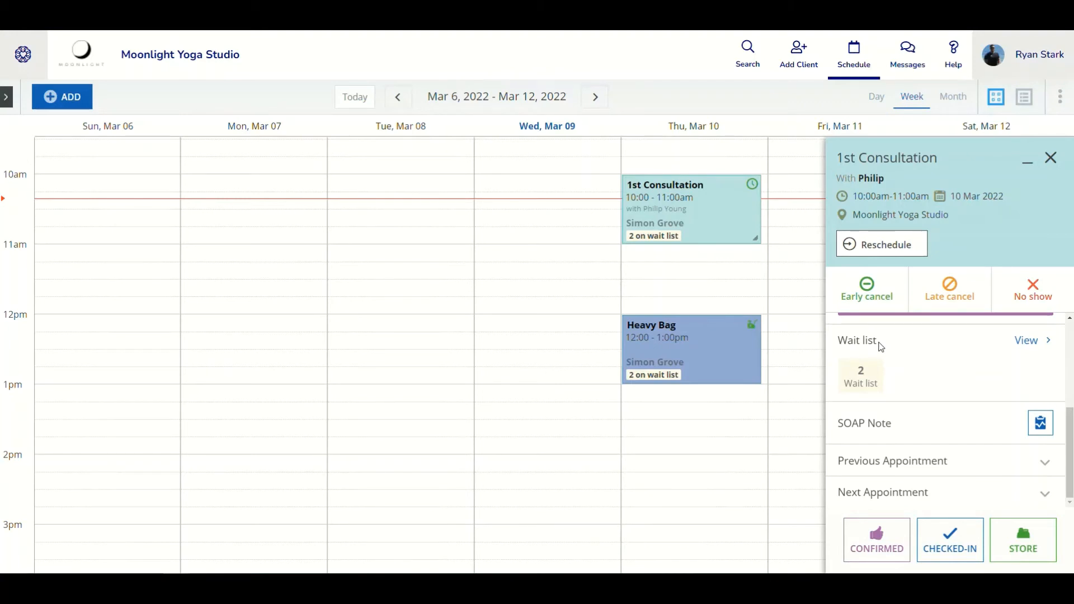
pyautogui.click(866, 379)
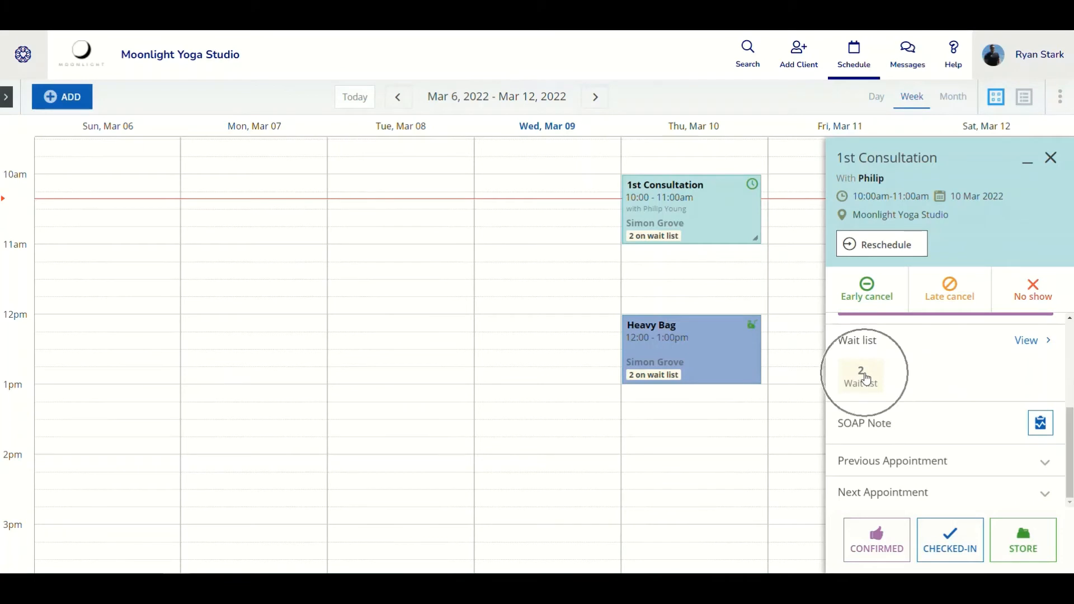
pyautogui.press('ctrl')
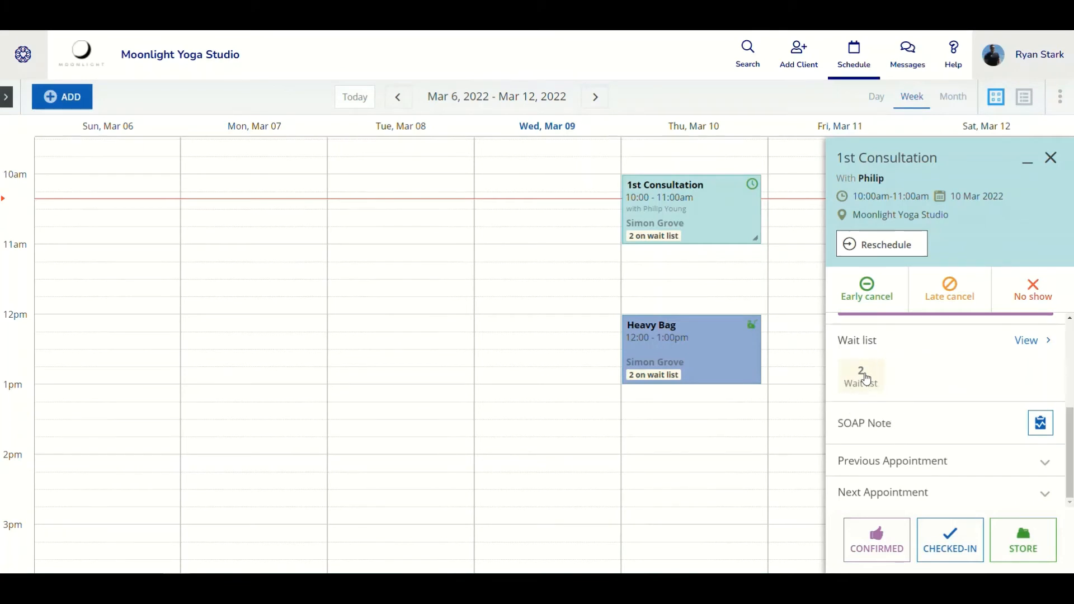
pyautogui.click(1037, 347)
pyautogui.click(1026, 344)
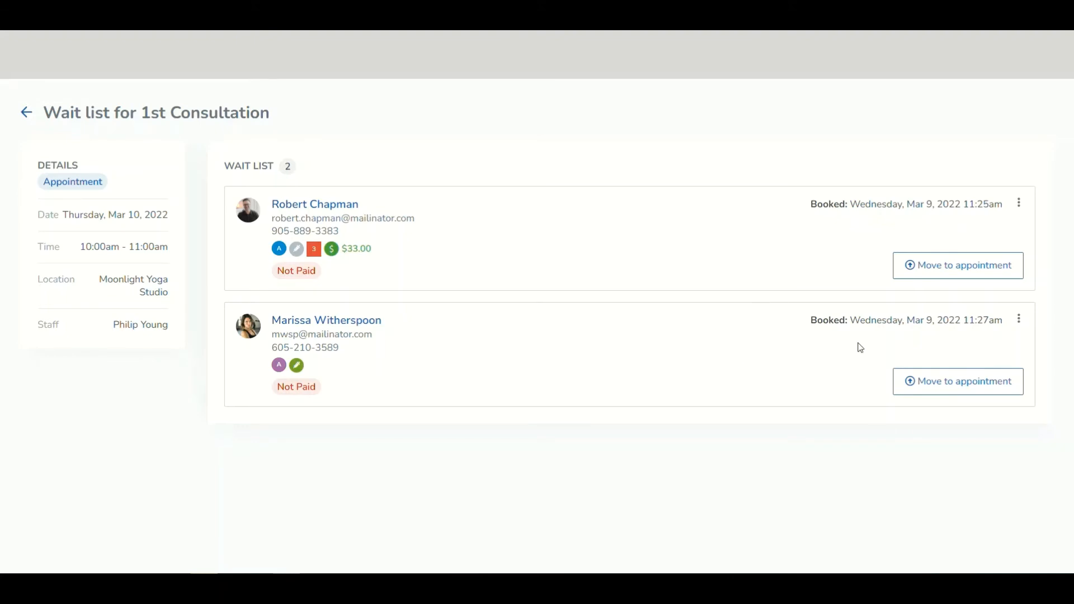
# Review the SOAP notes form for the first client on the wait list, and close it without saving.
pyautogui.click(1020, 207)
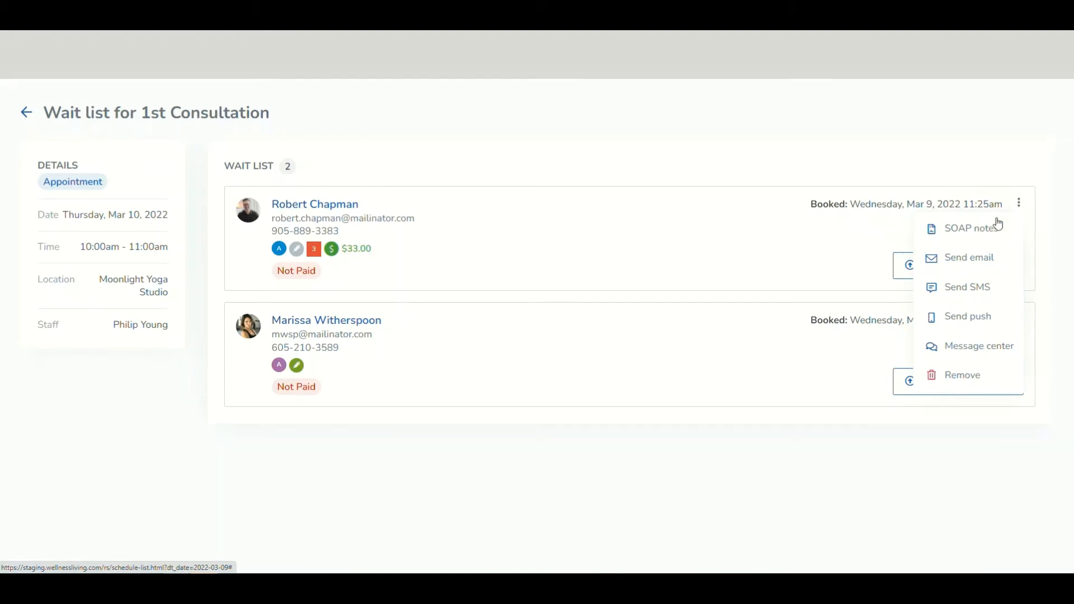
pyautogui.click(967, 235)
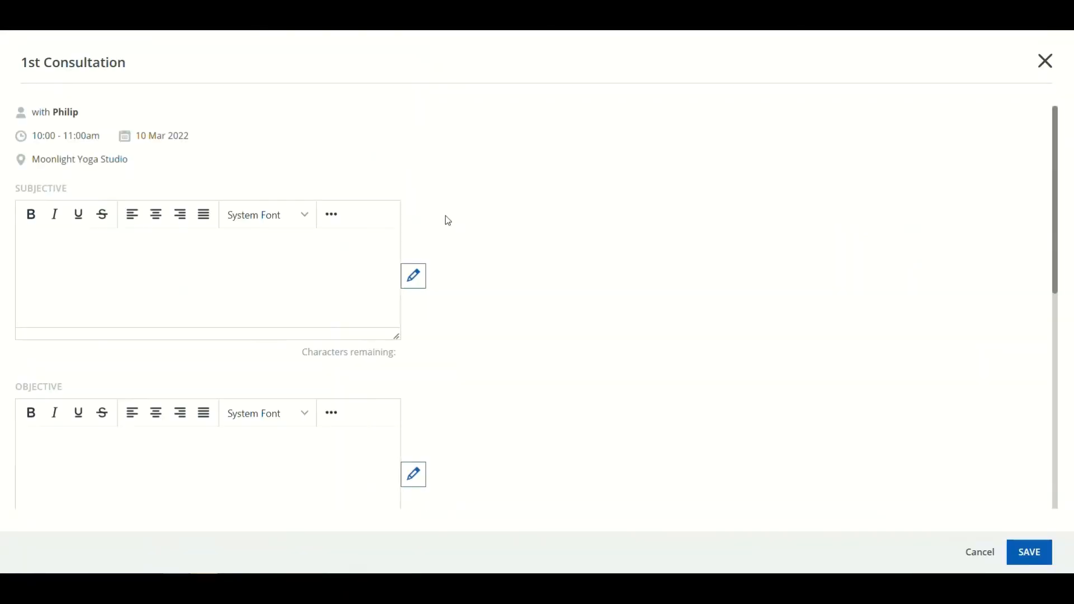
pyautogui.scroll(-2, 494, 233)
pyautogui.scroll(-5, 496, 238)
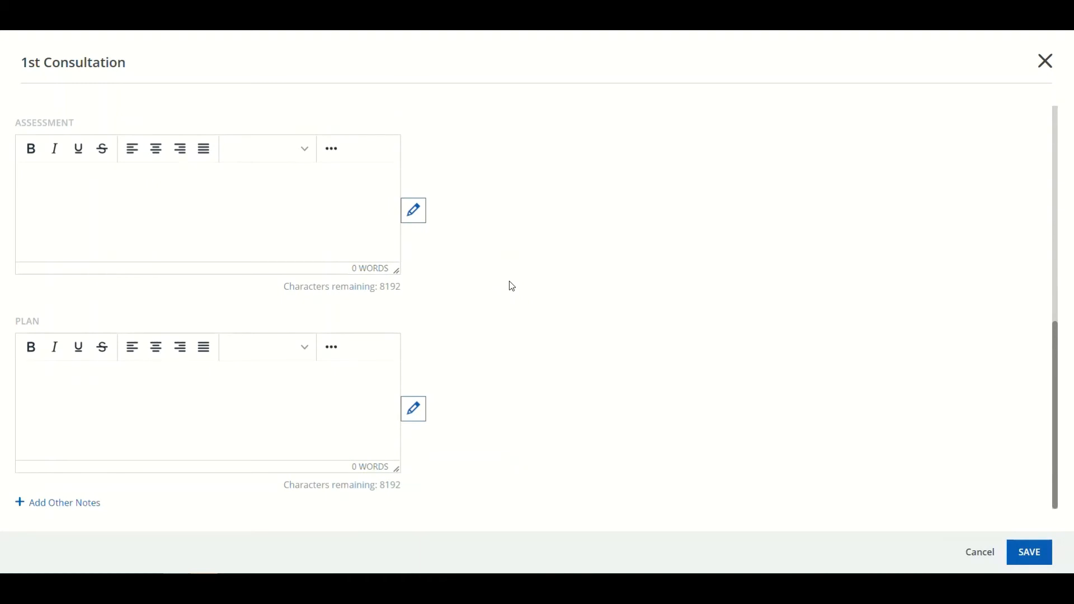
pyautogui.click(1044, 67)
# Review the email setup and content fields for the first wait-listed client, and close the form without sending.
pyautogui.click(1019, 202)
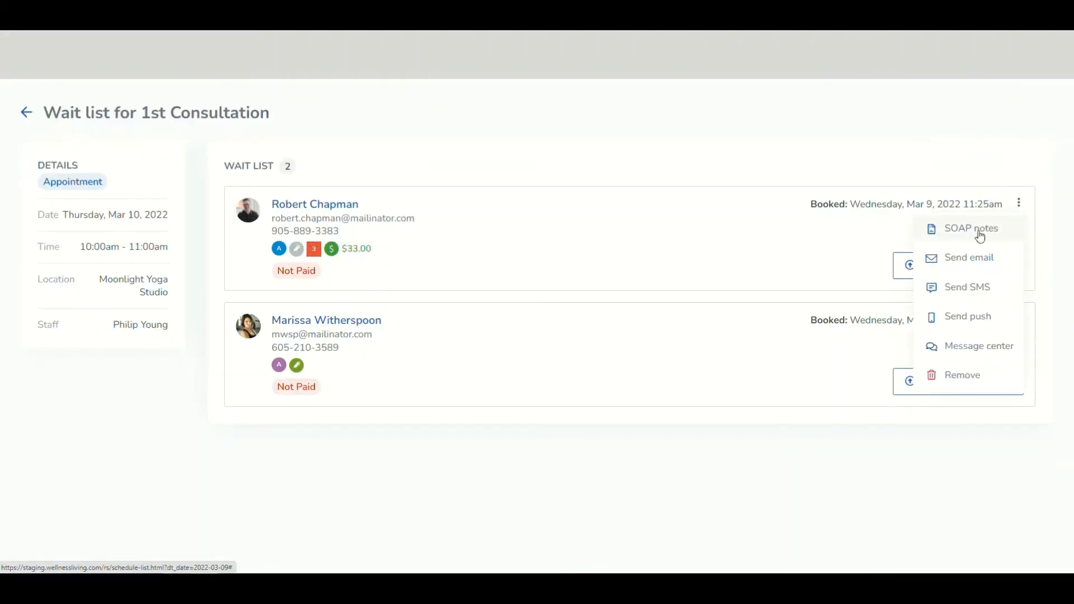
pyautogui.click(969, 262)
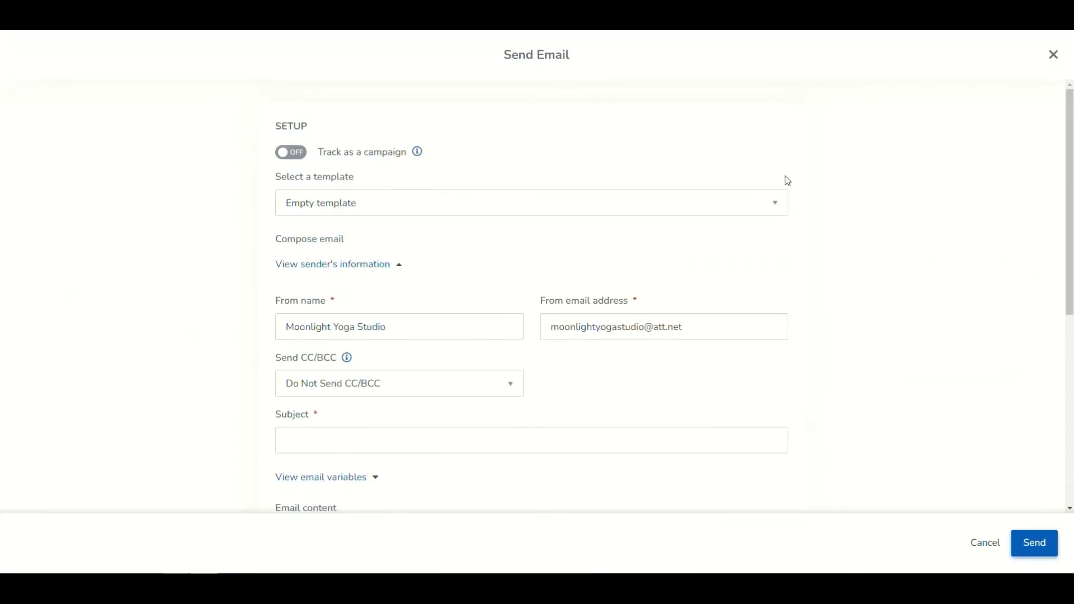
pyautogui.scroll(-5, 788, 180)
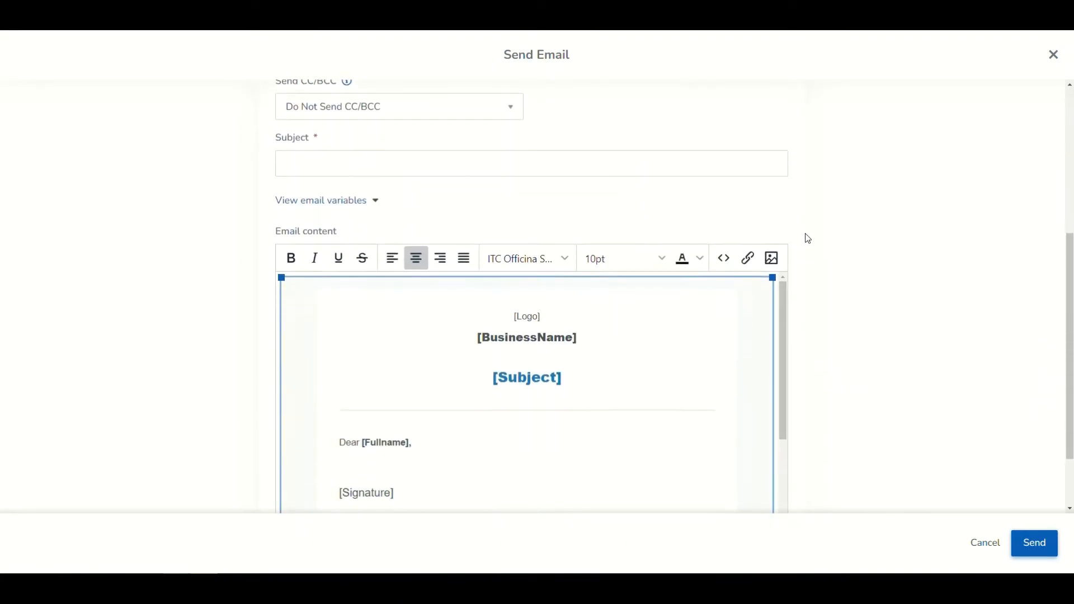
pyautogui.scroll(-2, 811, 242)
pyautogui.scroll(-3, 642, 278)
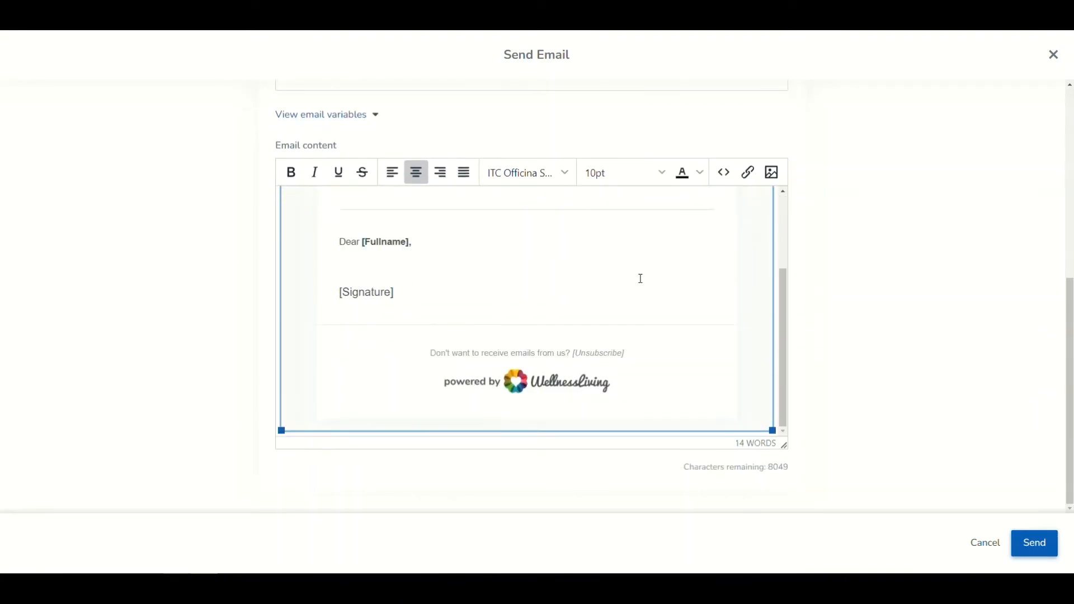
pyautogui.click(1054, 54)
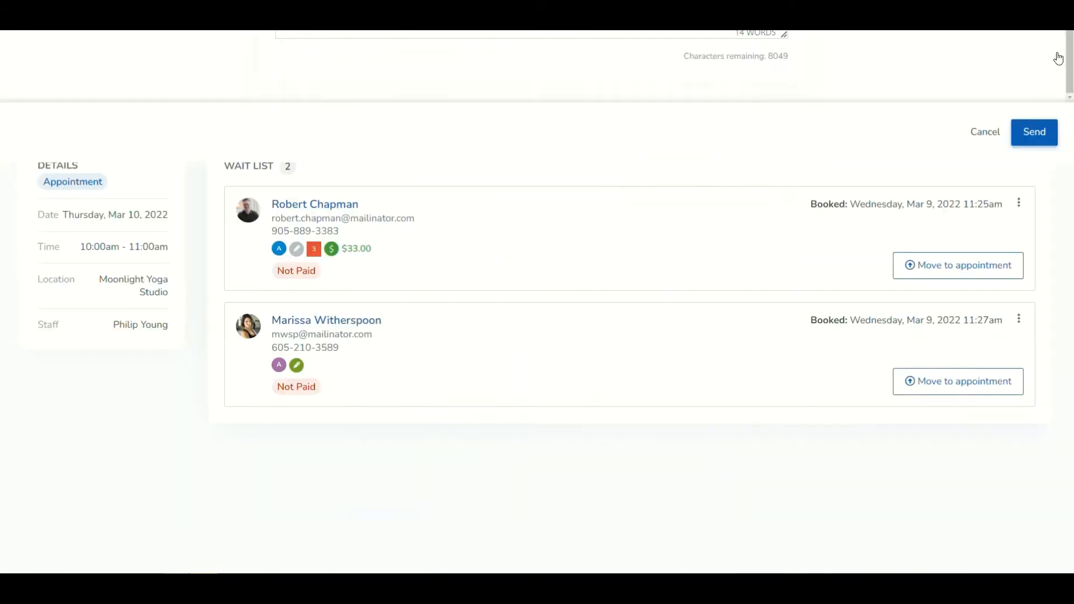
# Review the SMS templates and variables available for messaging the first wait-listed client, and close the form without sending.
pyautogui.click(1019, 204)
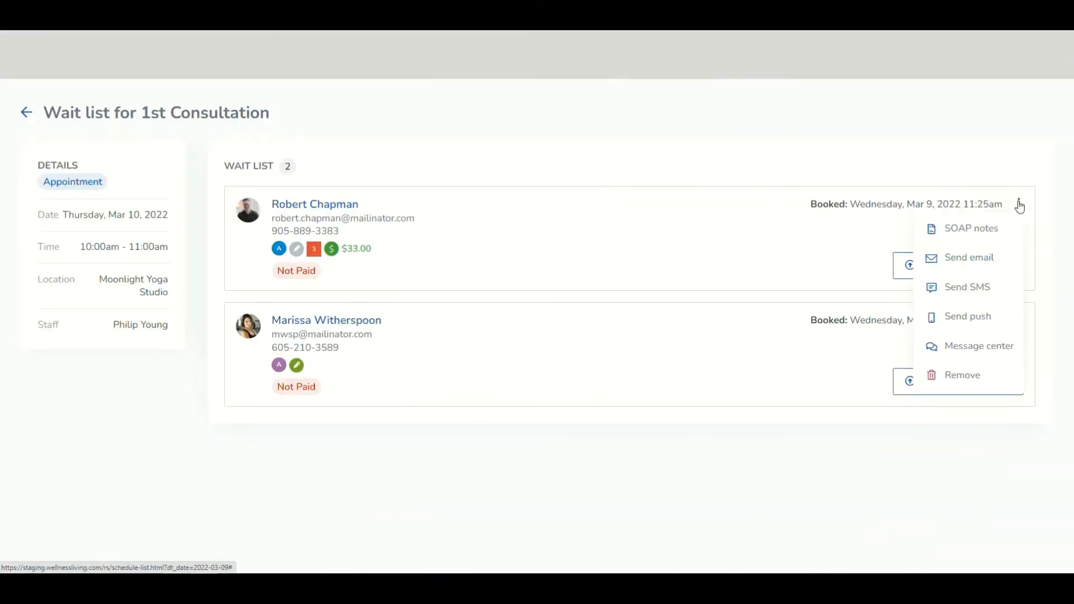
pyautogui.click(960, 292)
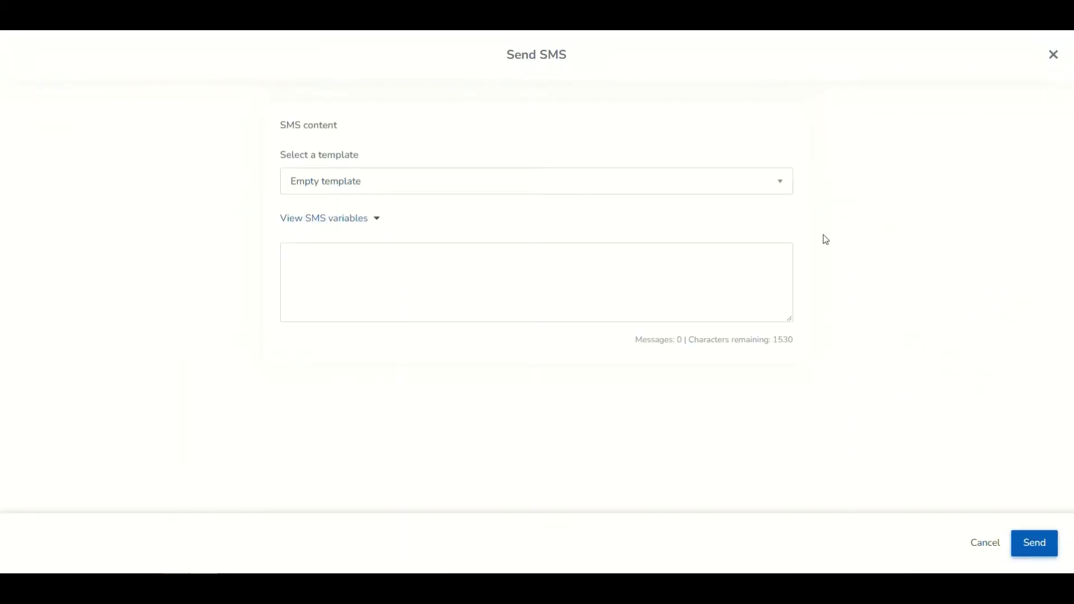
pyautogui.click(782, 188)
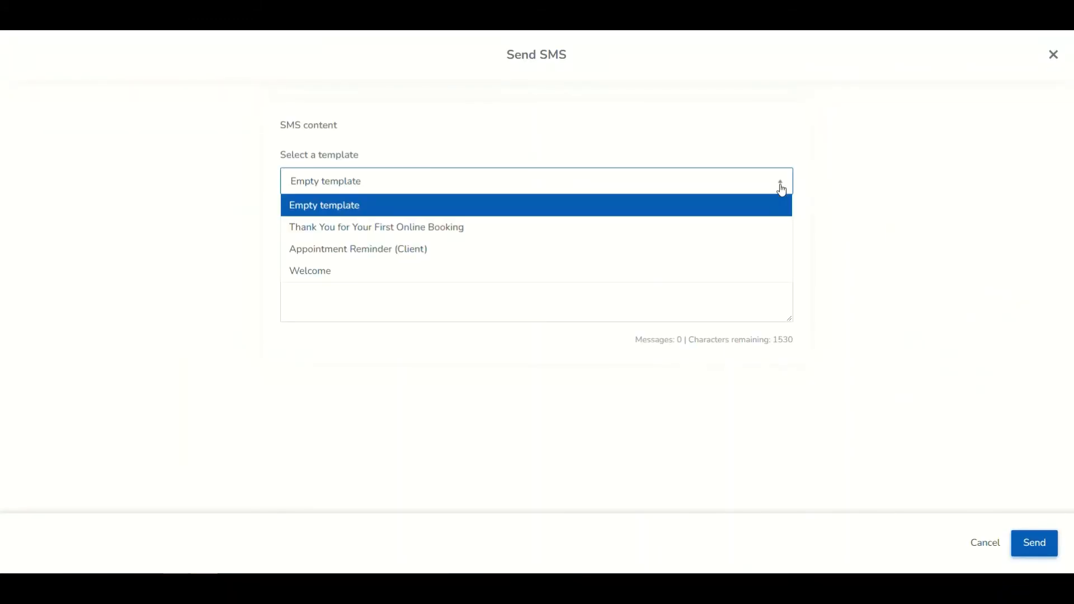
pyautogui.click(782, 191)
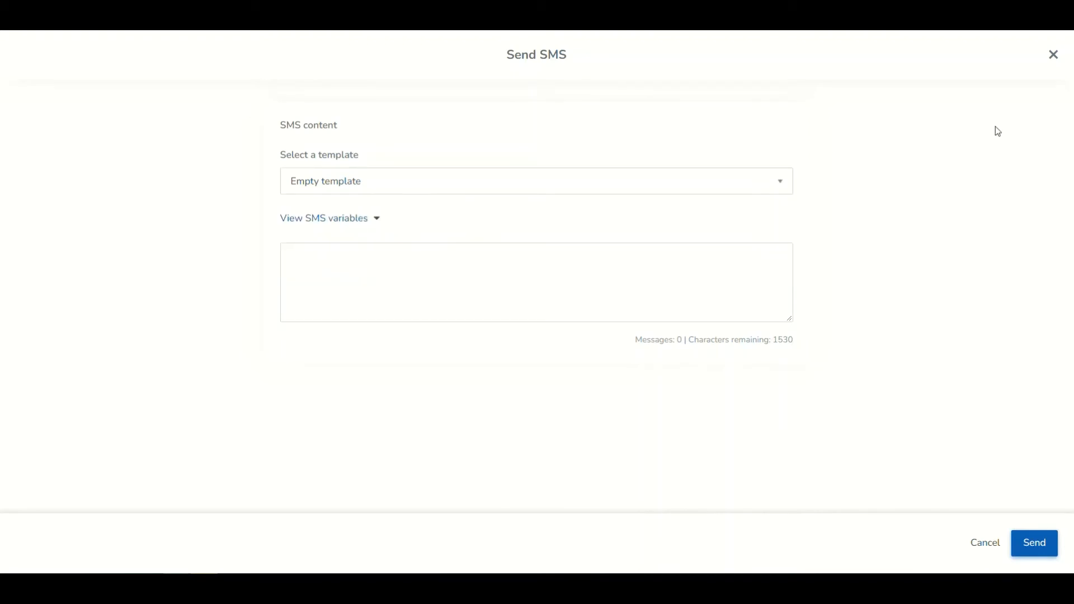
pyautogui.click(371, 219)
pyautogui.scroll(-4, 466, 306)
pyautogui.scroll(3, 855, 235)
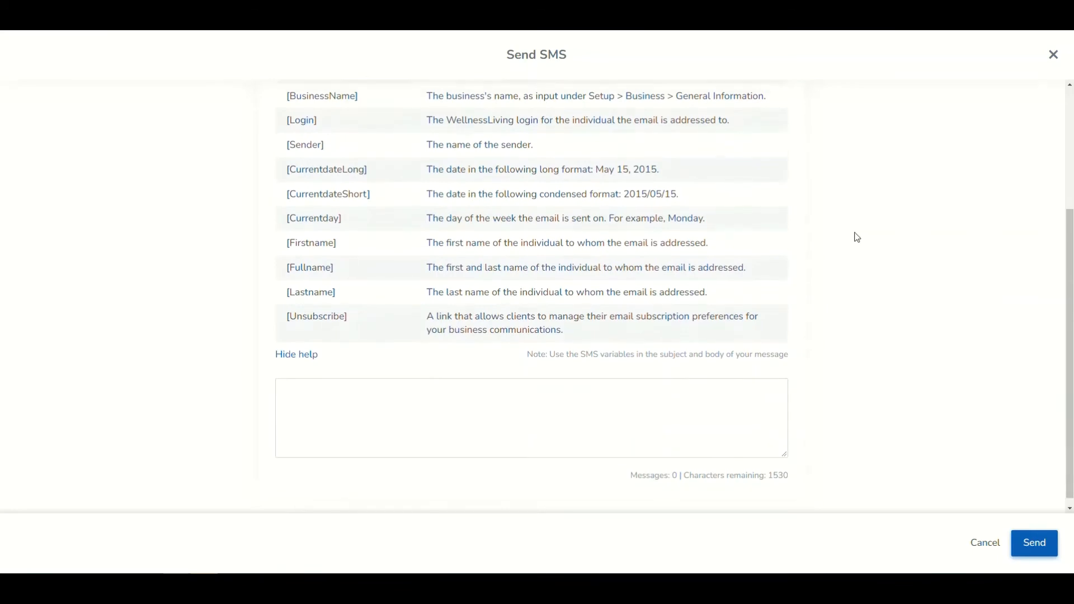
pyautogui.click(1054, 56)
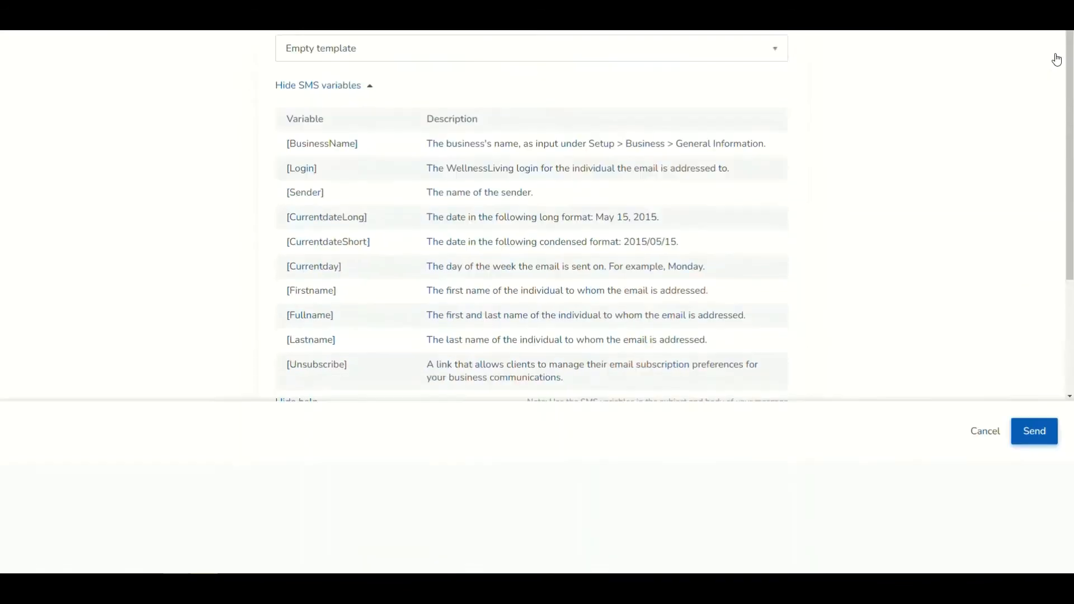
# View the push notification form for the first wait-listed client, and close it without sending.
pyautogui.click(1019, 202)
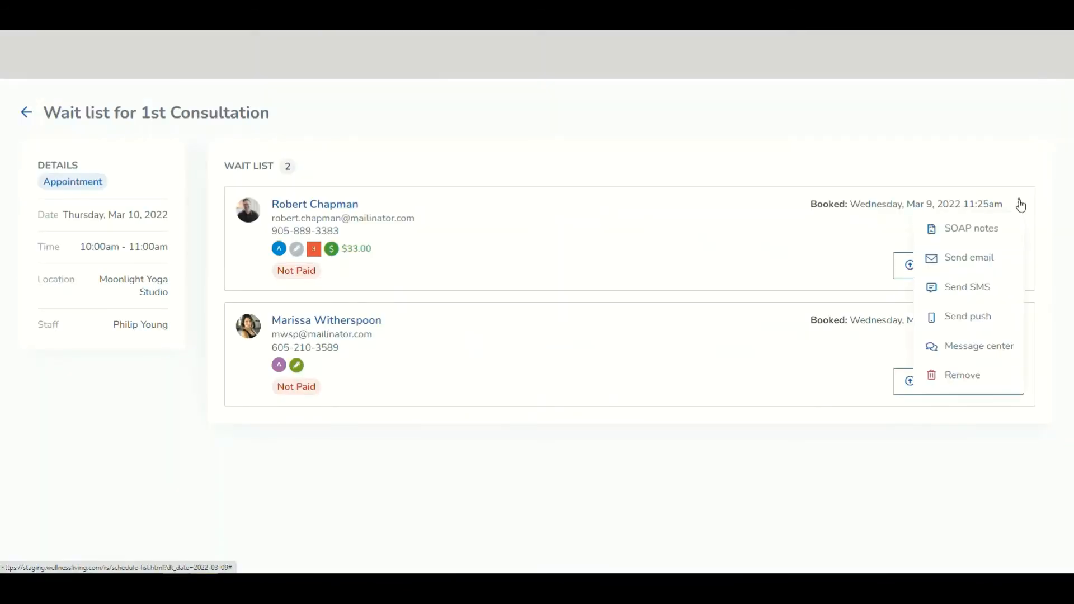
pyautogui.click(960, 323)
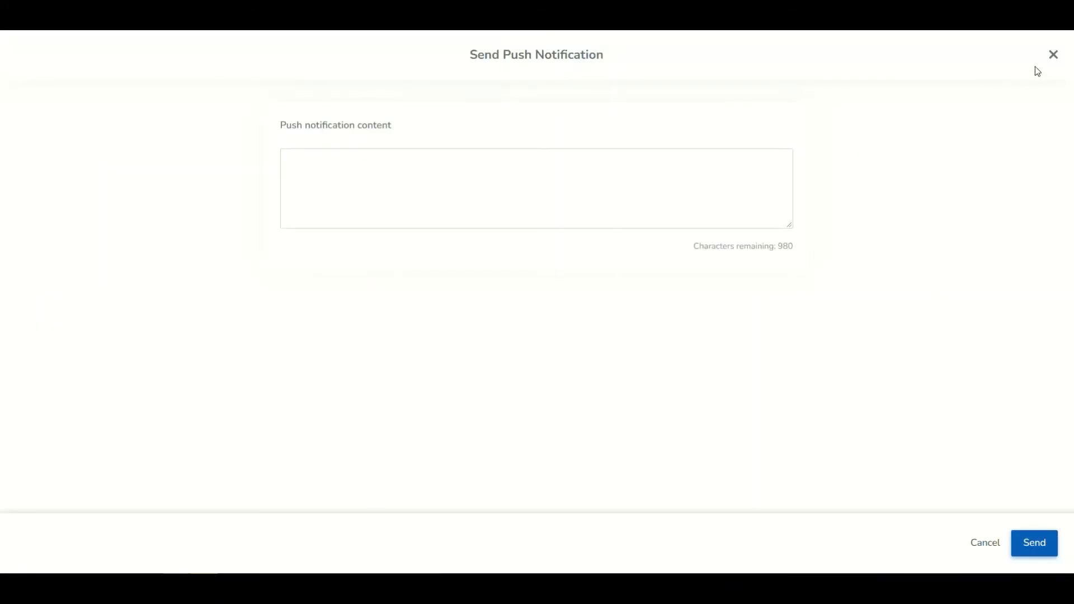
pyautogui.click(1055, 56)
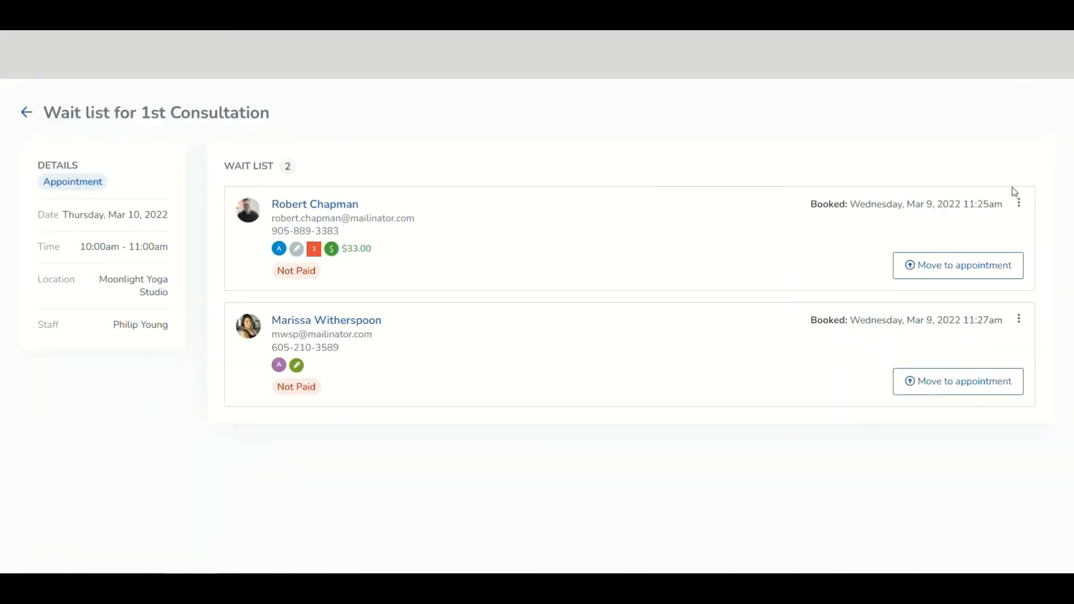
# Open the message center for the first wait-listed client, and check the remaining client actions without removing anyone.
pyautogui.click(1020, 205)
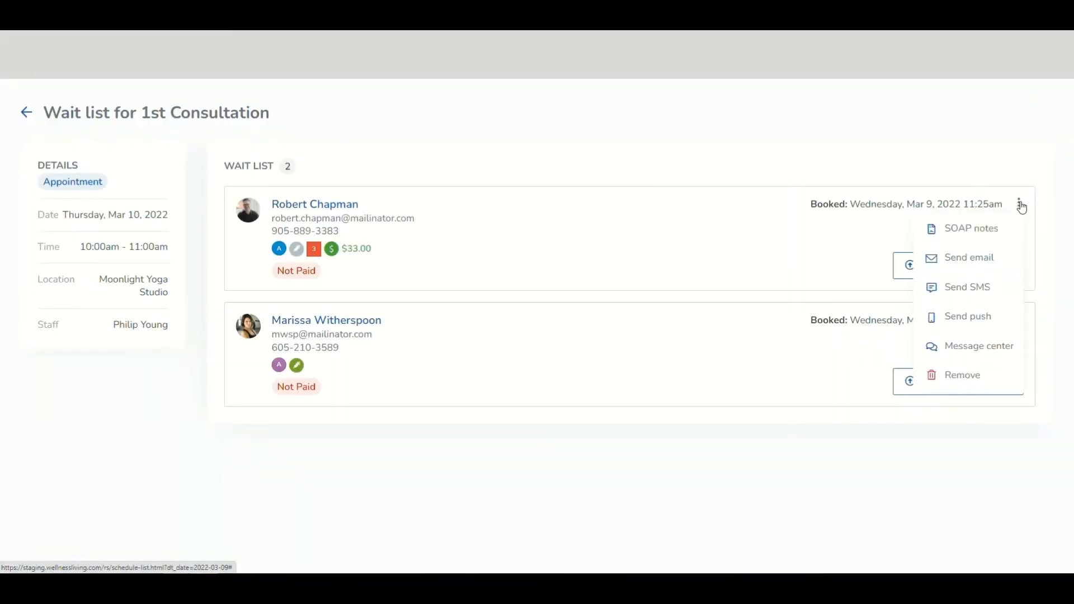
pyautogui.click(962, 349)
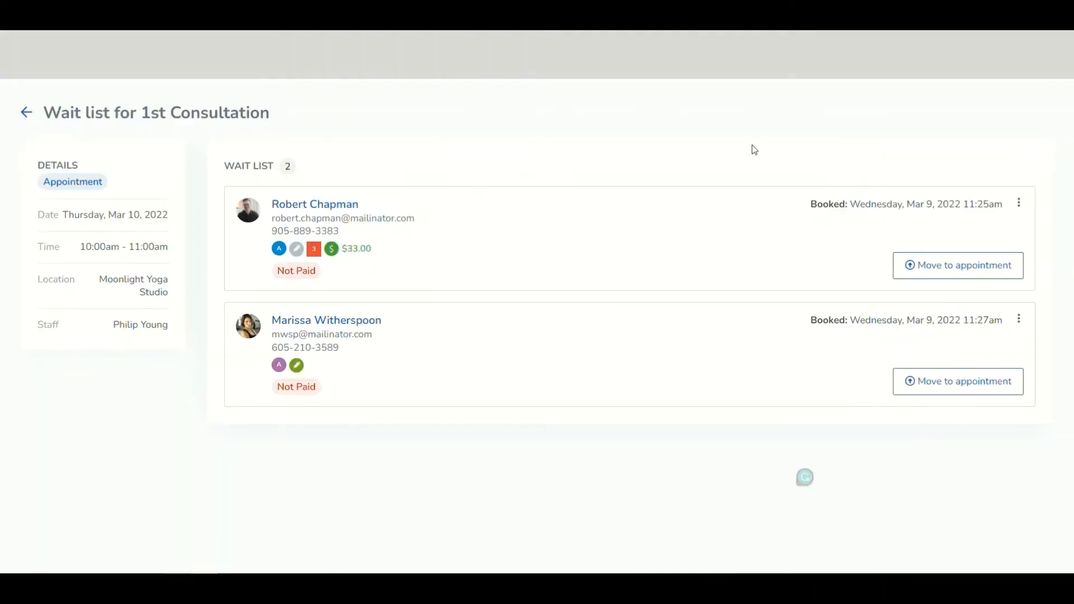
pyautogui.click(1019, 203)
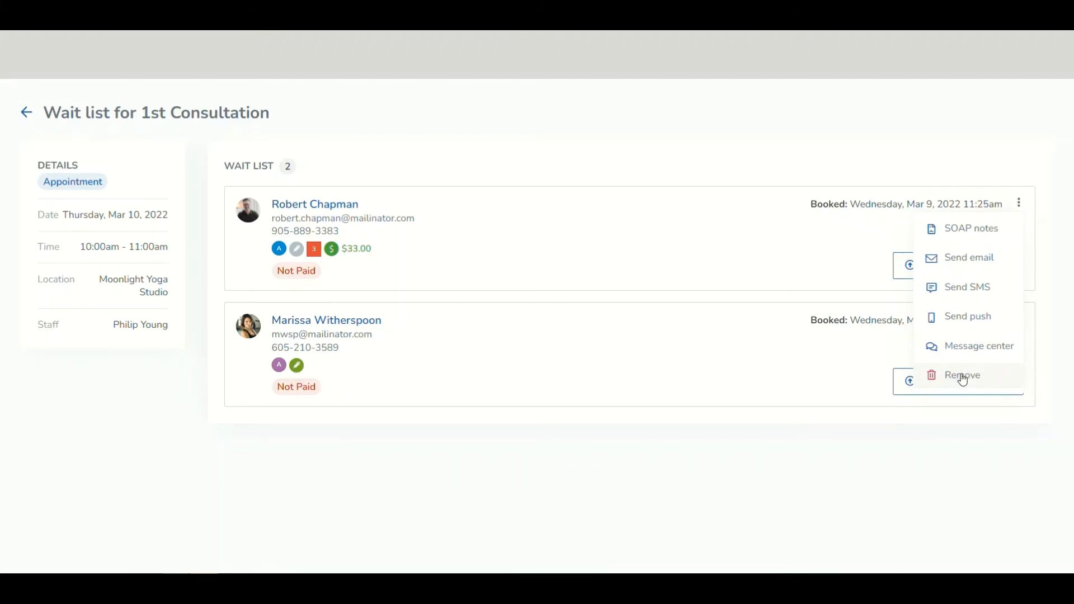
pyautogui.click(850, 263)
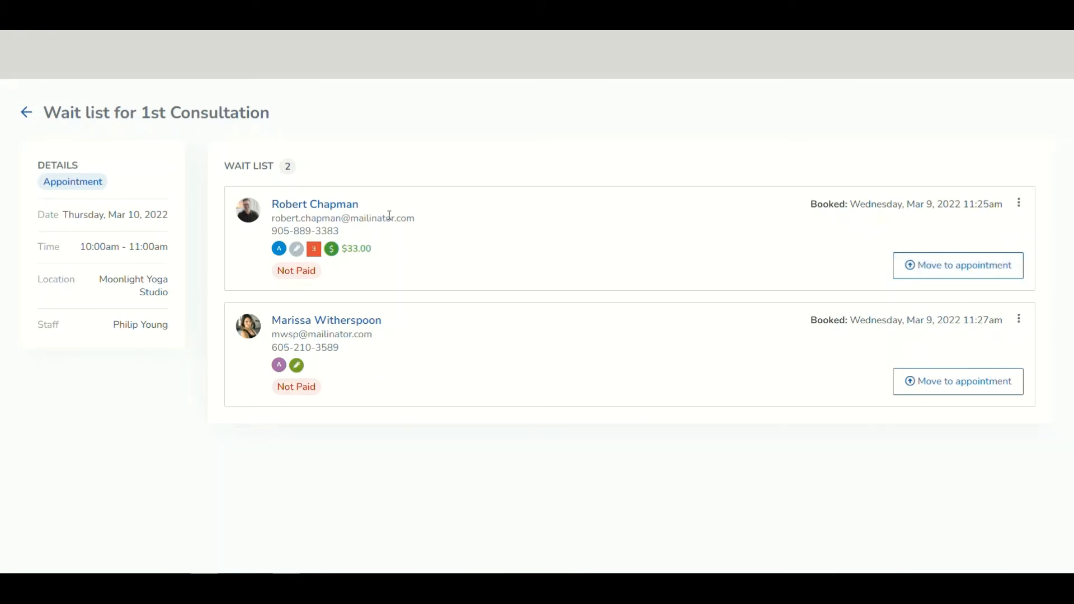
# Promote the first client on the 1st Consultation wait list to the appointment.
pyautogui.click(926, 270)
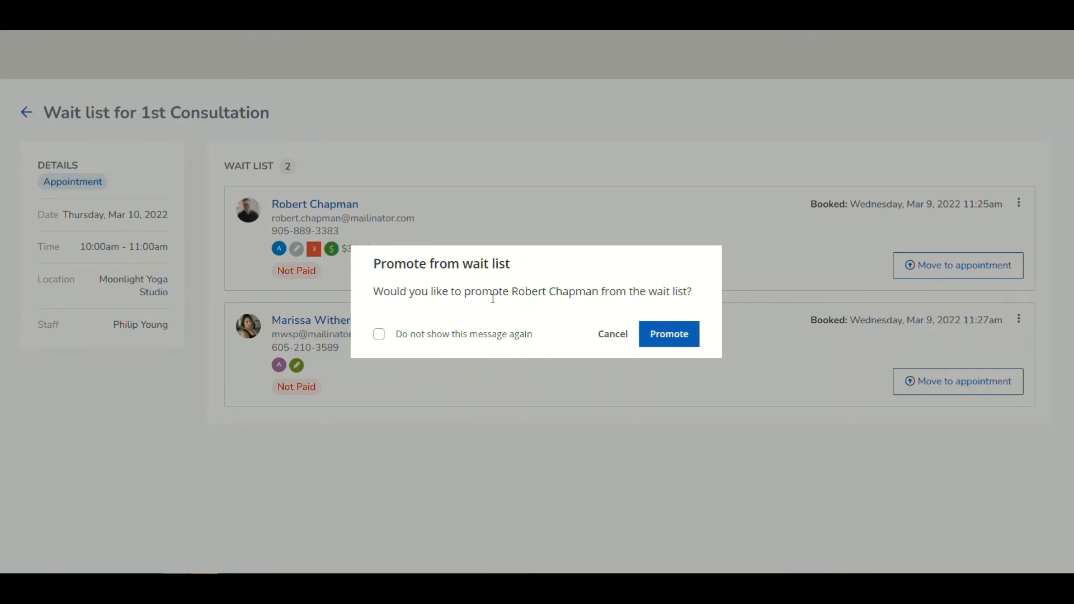
pyautogui.click(658, 335)
pyautogui.click(662, 336)
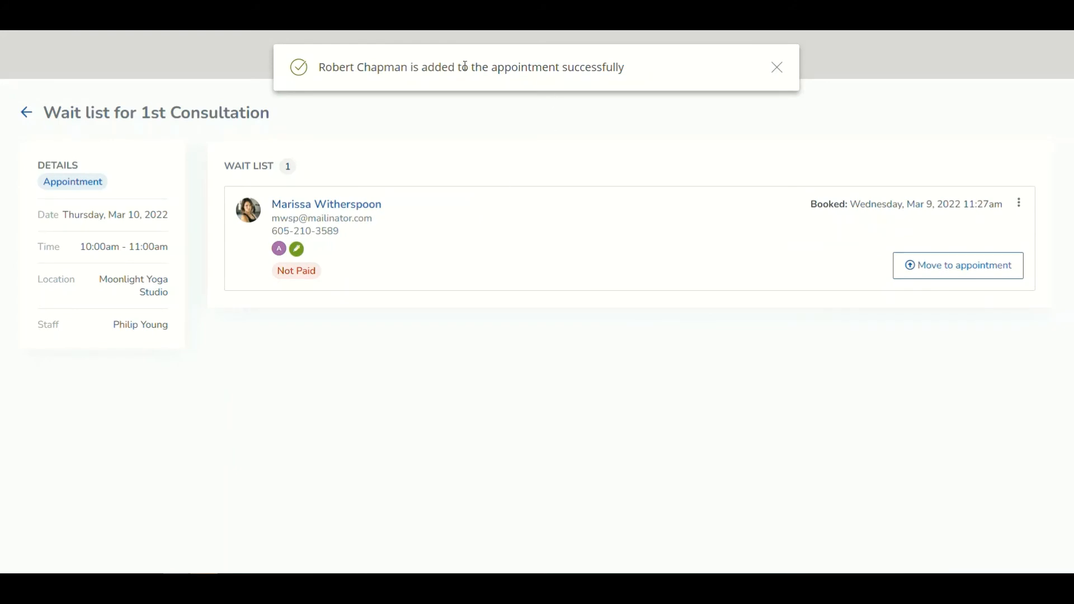
# Return to the weekly schedule and open the details of the promoted client's 1st Consultation on March 10.
pyautogui.click(28, 114)
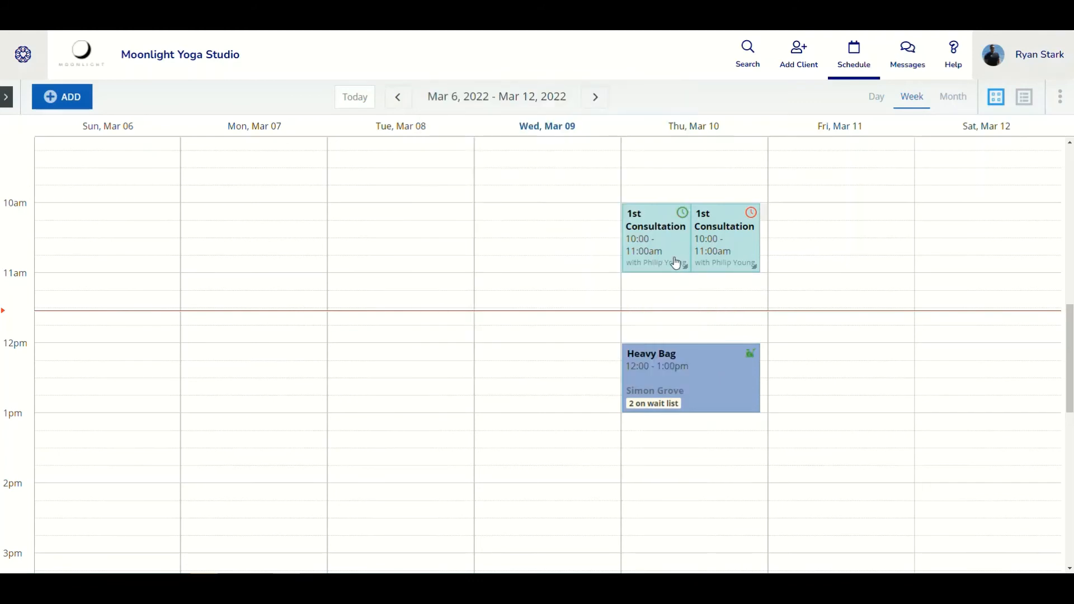
pyautogui.moveTo(671, 263)
pyautogui.click(719, 246)
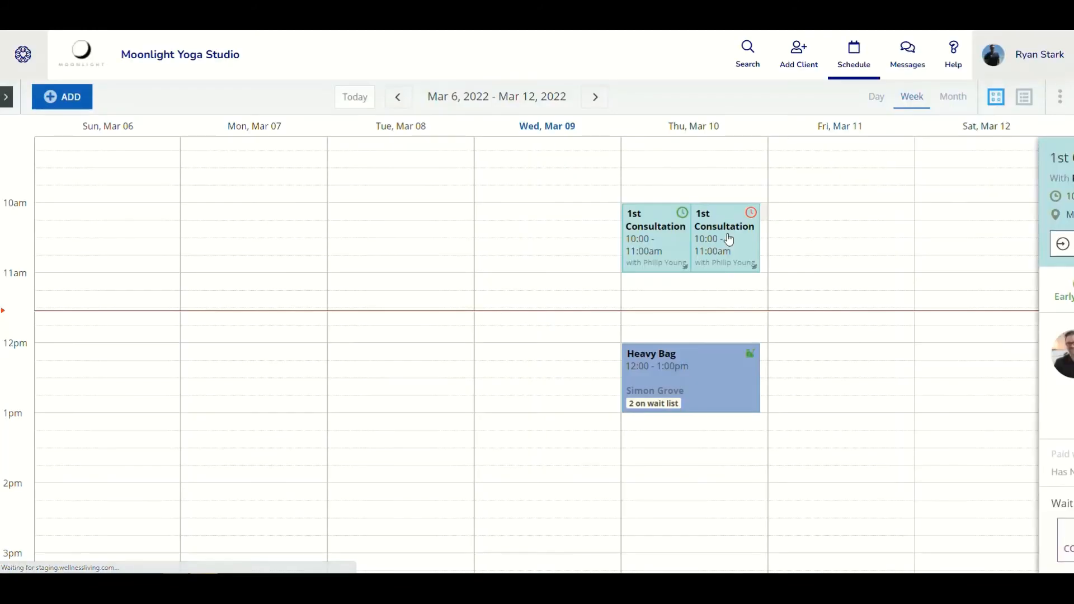
# View the remaining wait list for the 1st Consultation, return to the weekly schedule, and close the appointment details.
pyautogui.scroll(-3, 908, 379)
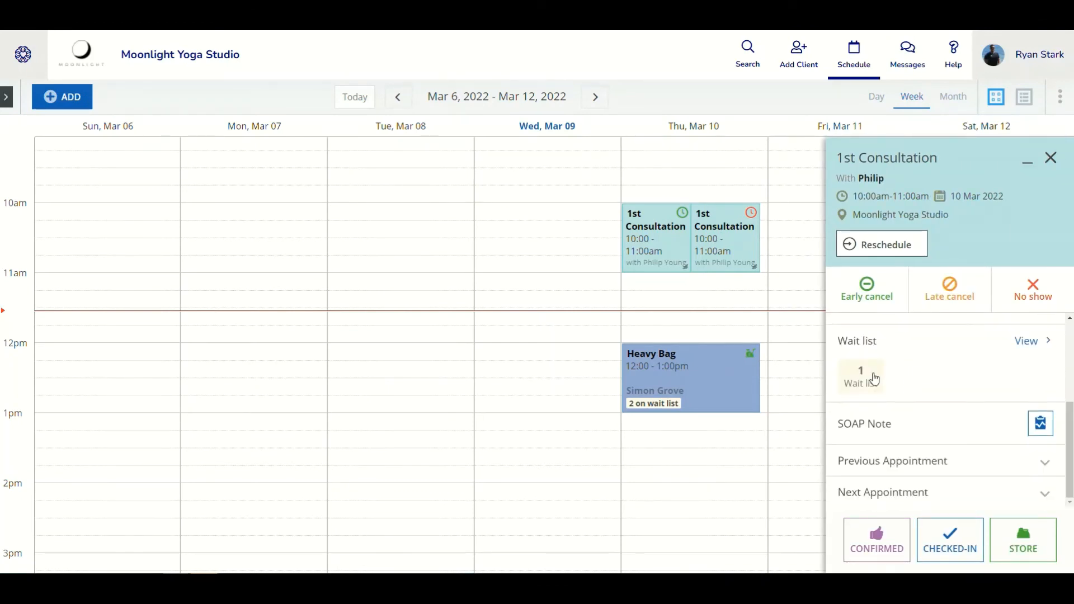
pyautogui.click(867, 384)
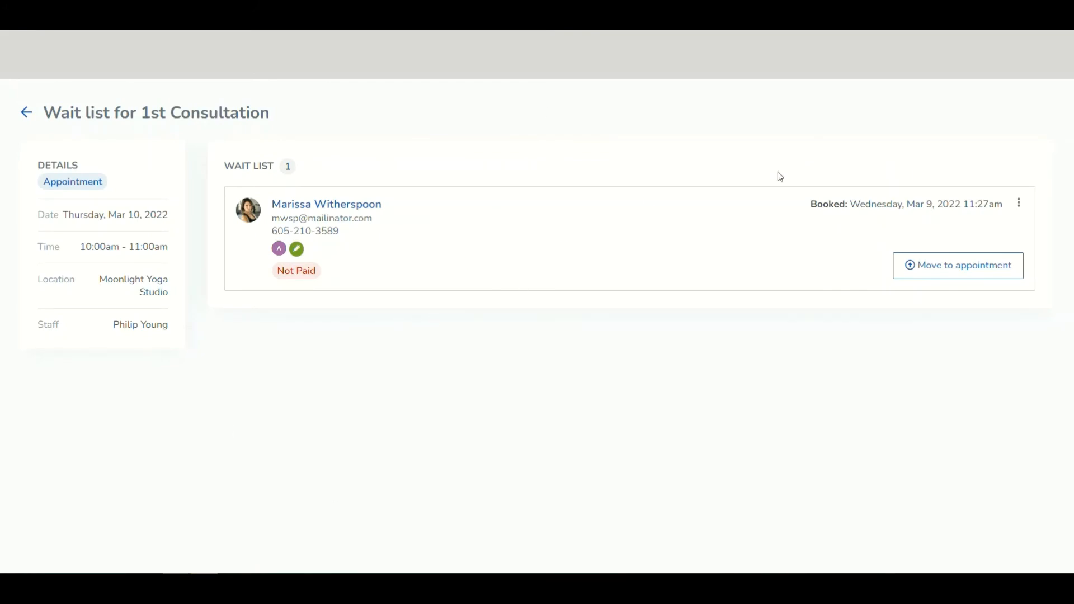
pyautogui.click(27, 113)
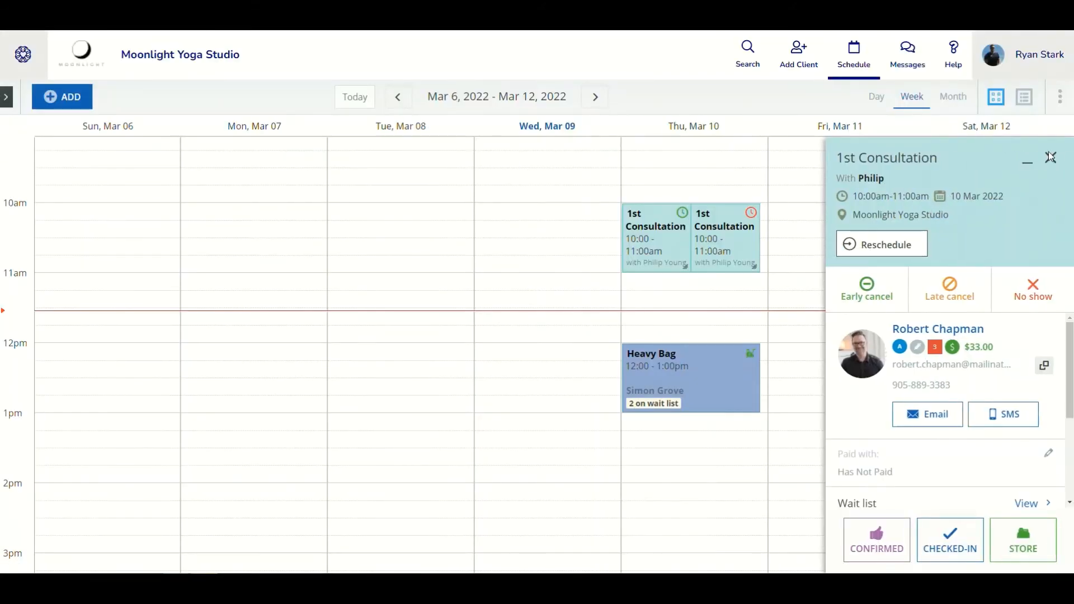
pyautogui.click(1060, 159)
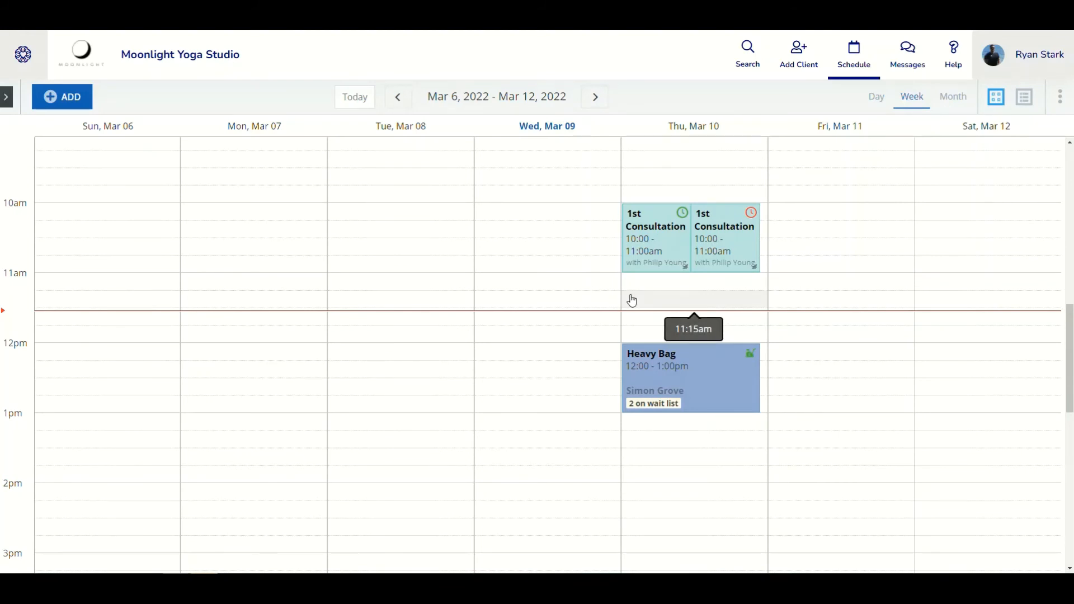
# Open the wait list of the March 10 Heavy Bag booking, and check the first client's available actions without choosing any.
pyautogui.moveTo(640, 234)
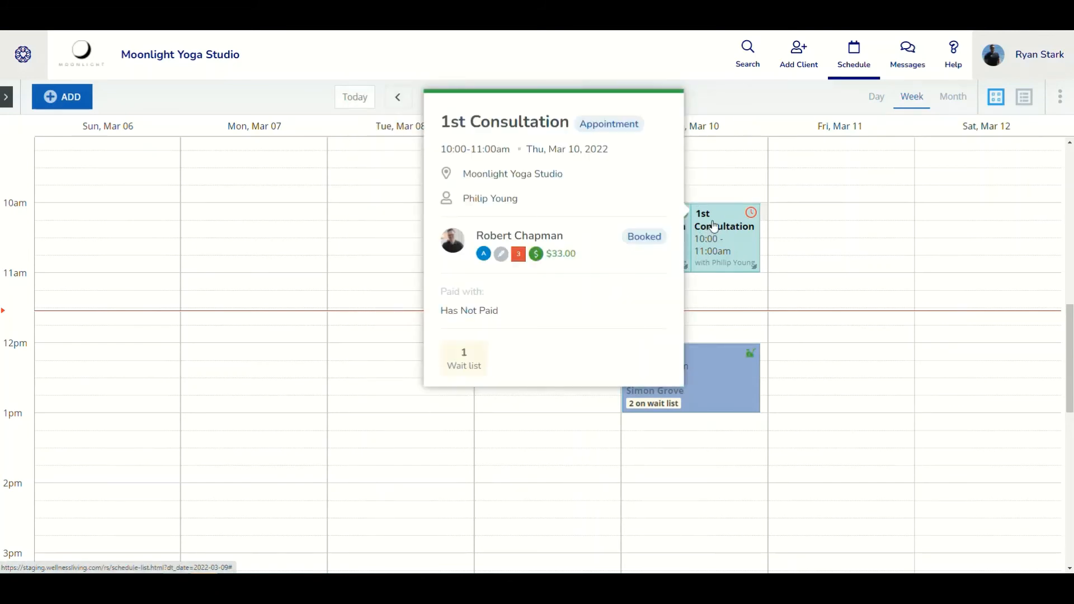
pyautogui.moveTo(675, 231)
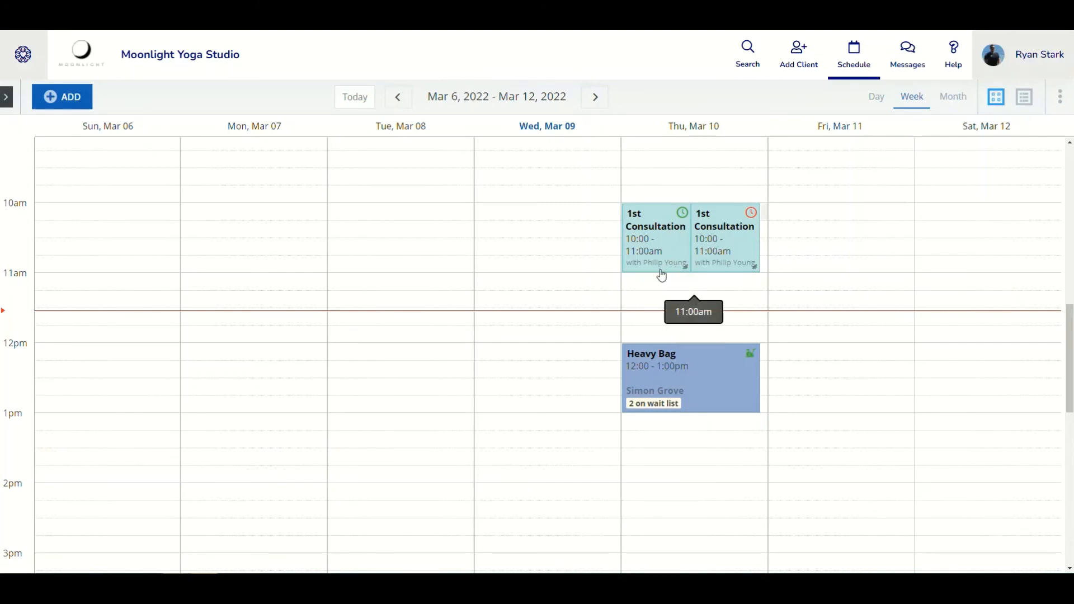
pyautogui.moveTo(661, 272)
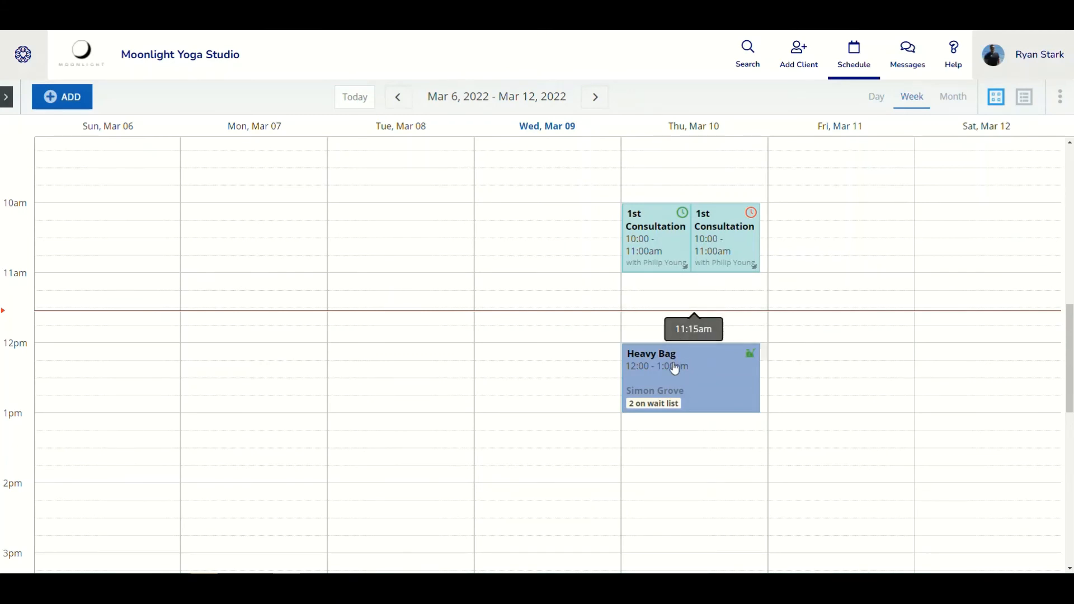
pyautogui.moveTo(680, 367)
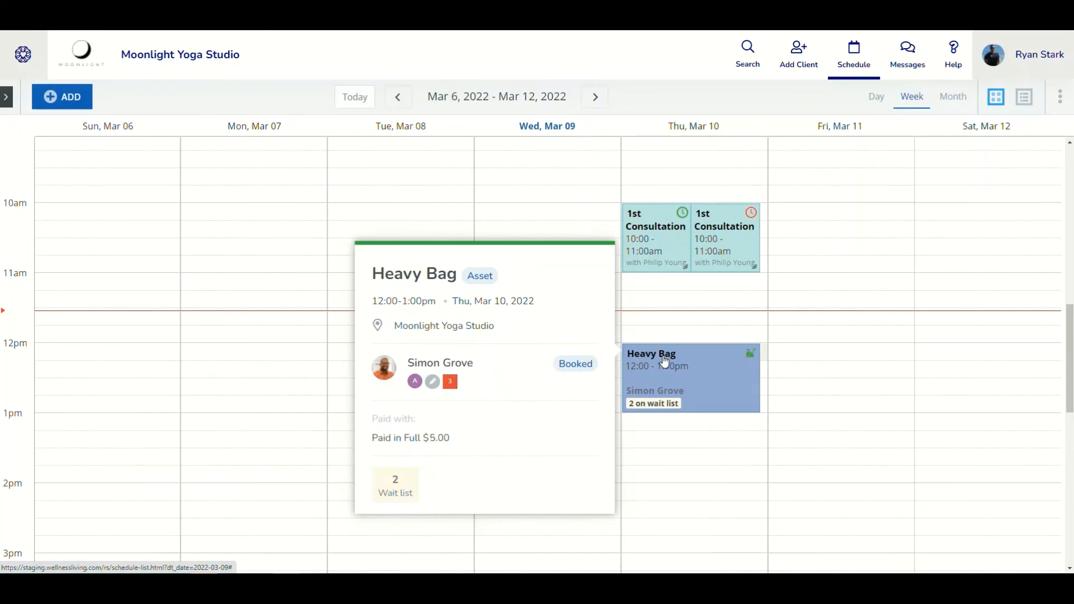
pyautogui.click(665, 362)
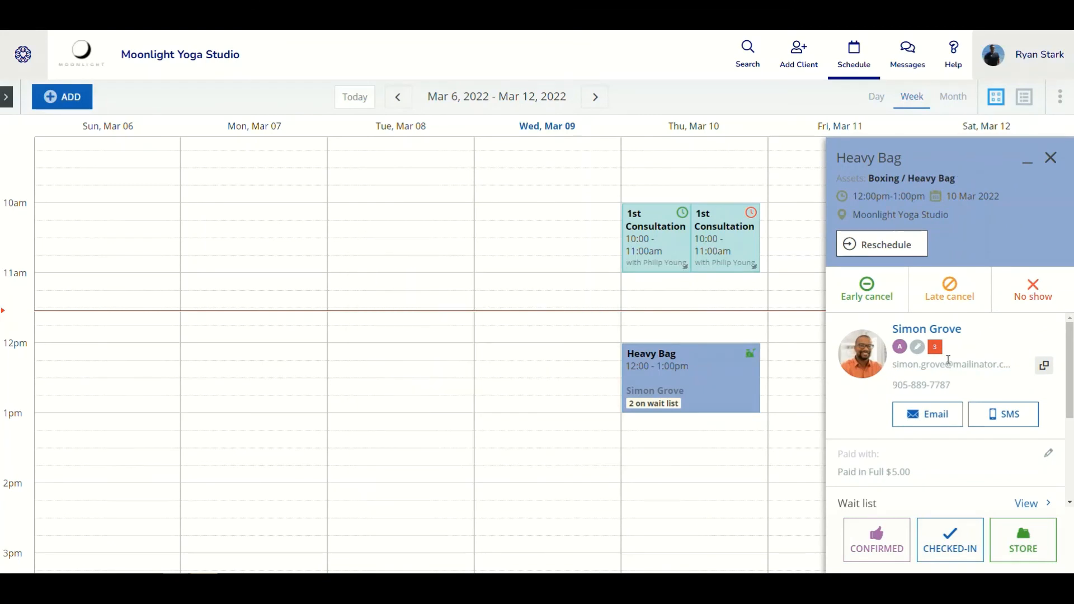
pyautogui.scroll(-3, 949, 360)
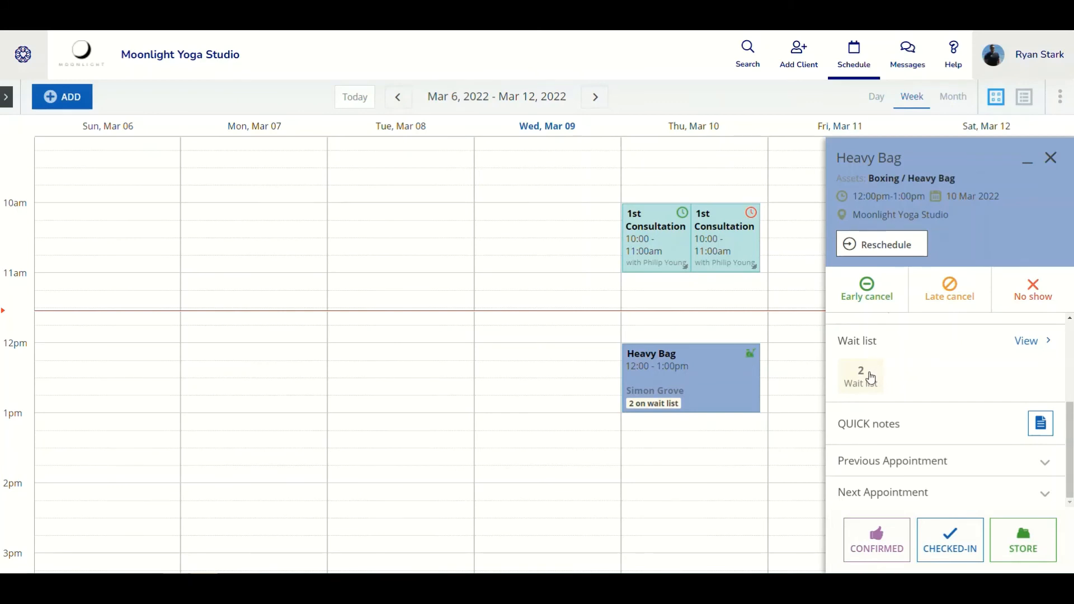
pyautogui.click(1030, 342)
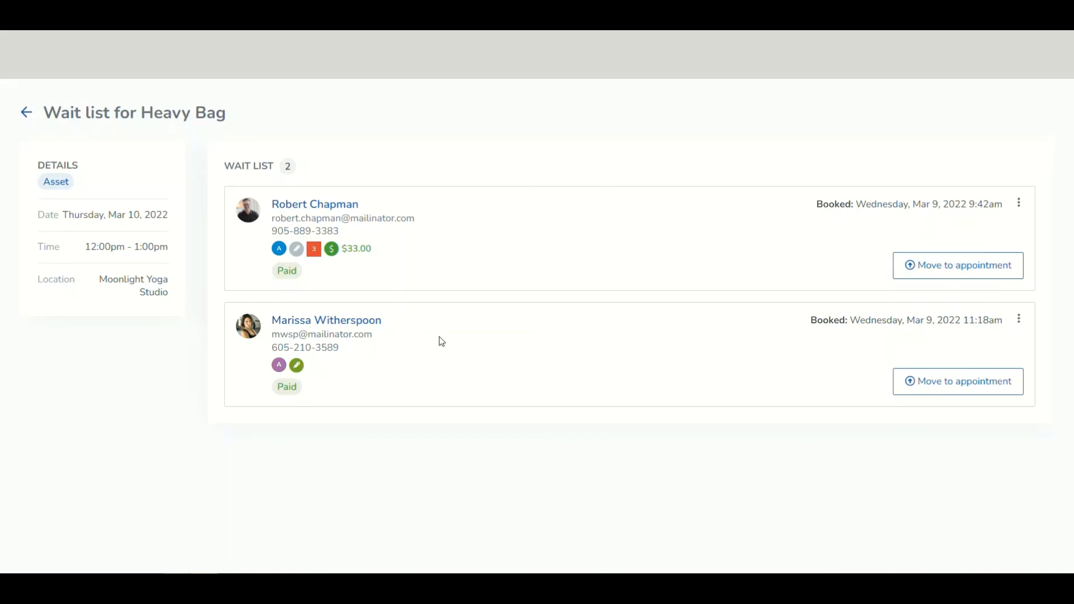
pyautogui.click(1020, 207)
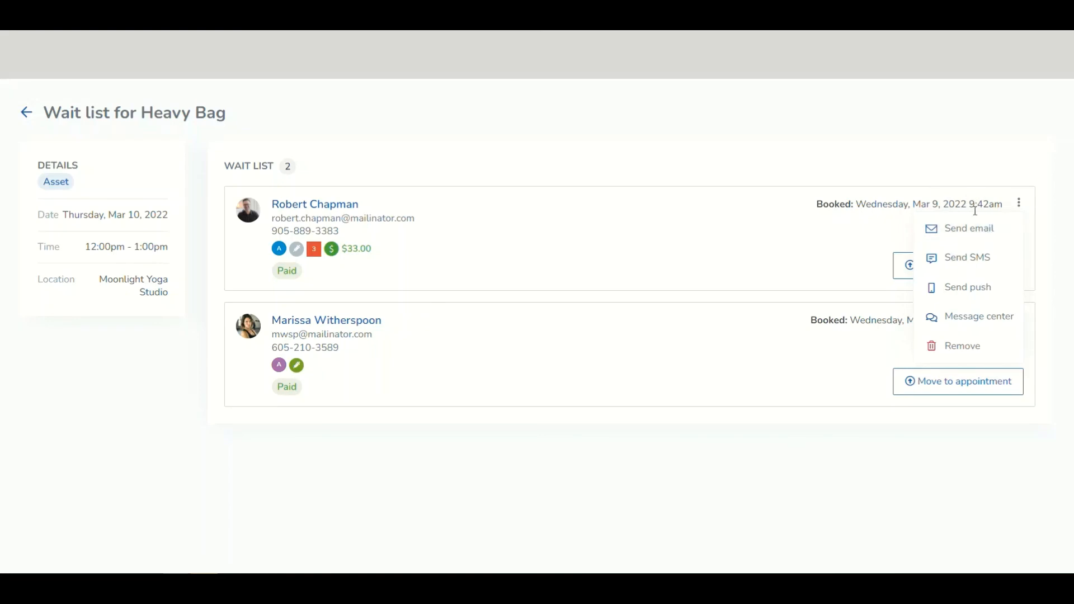
pyautogui.click(959, 136)
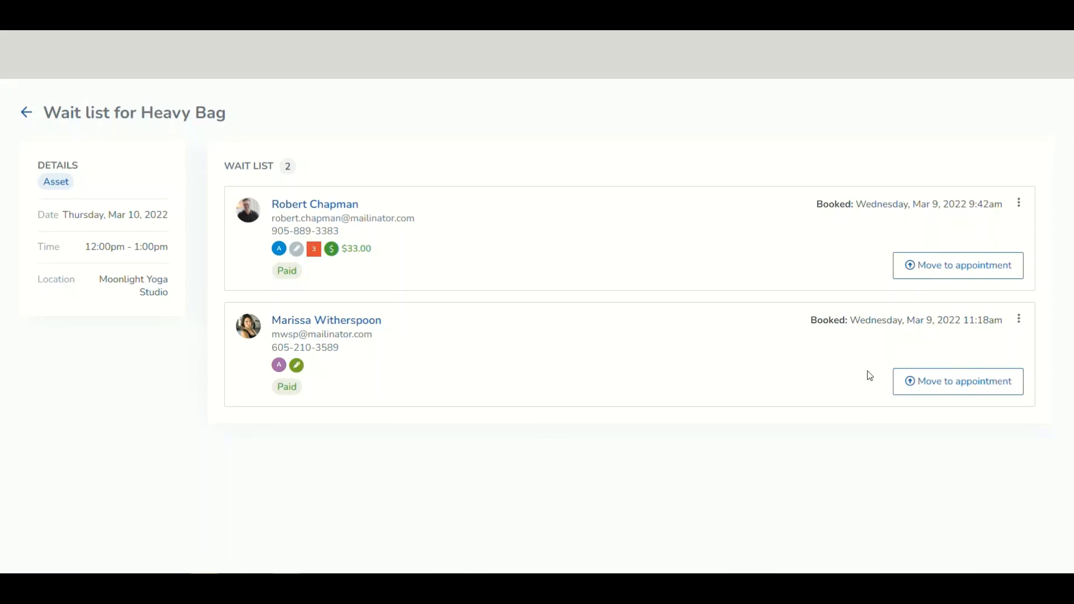
# Promote the second client on the Heavy Bag wait list, and return to the weekly schedule to preview the original Heavy Bag booking.
pyautogui.click(940, 383)
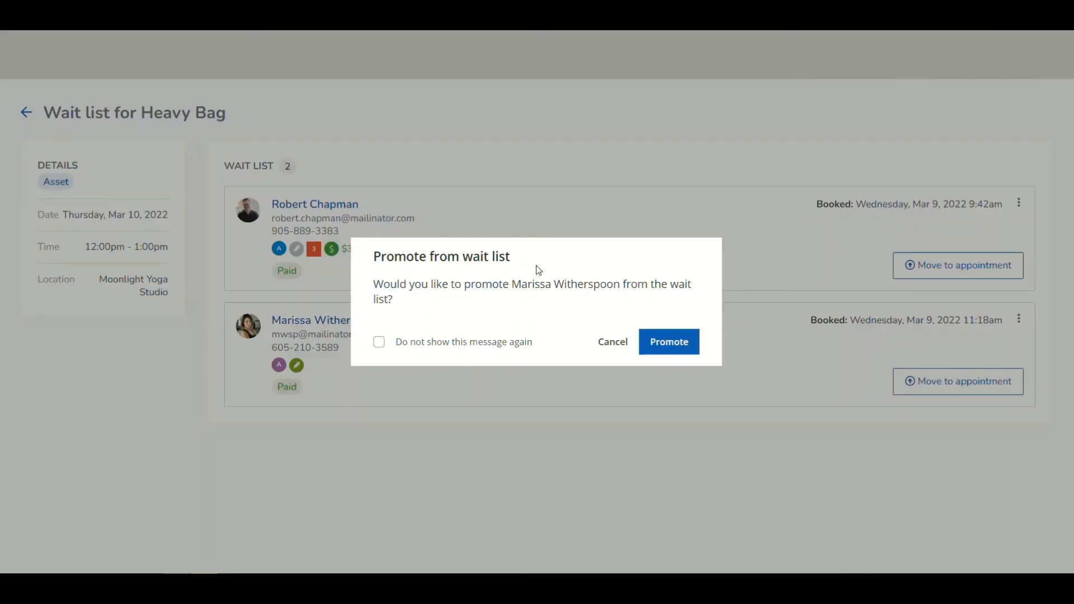
pyautogui.click(678, 344)
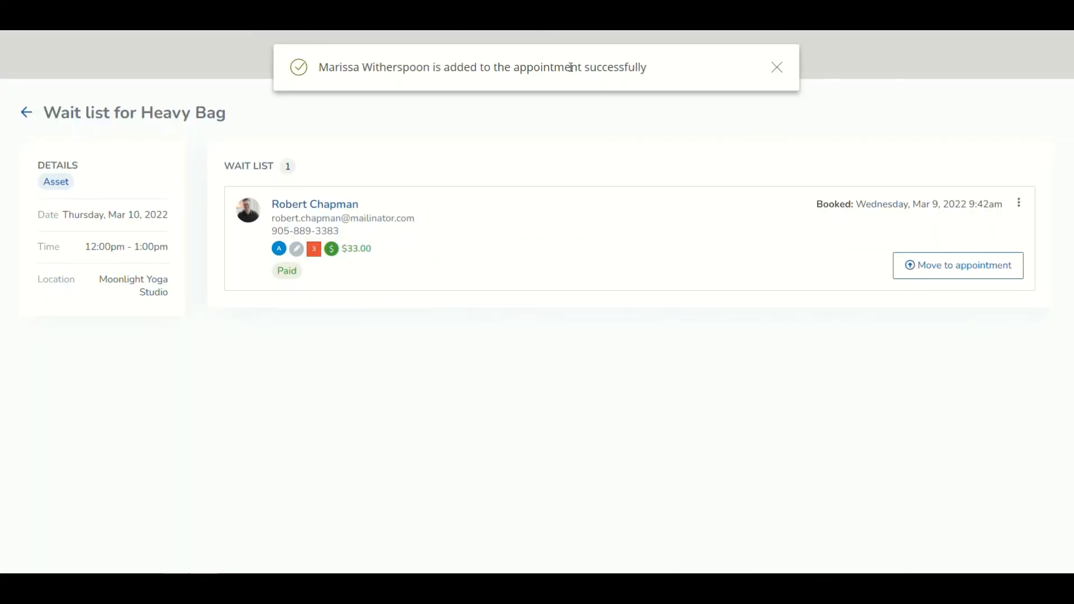
pyautogui.click(25, 112)
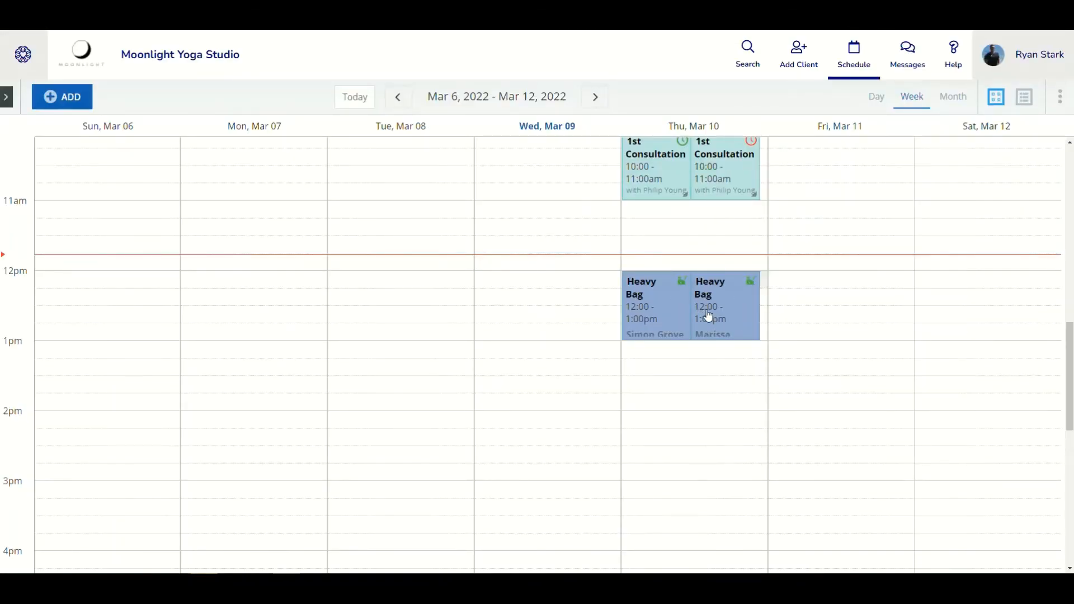
pyautogui.moveTo(676, 310)
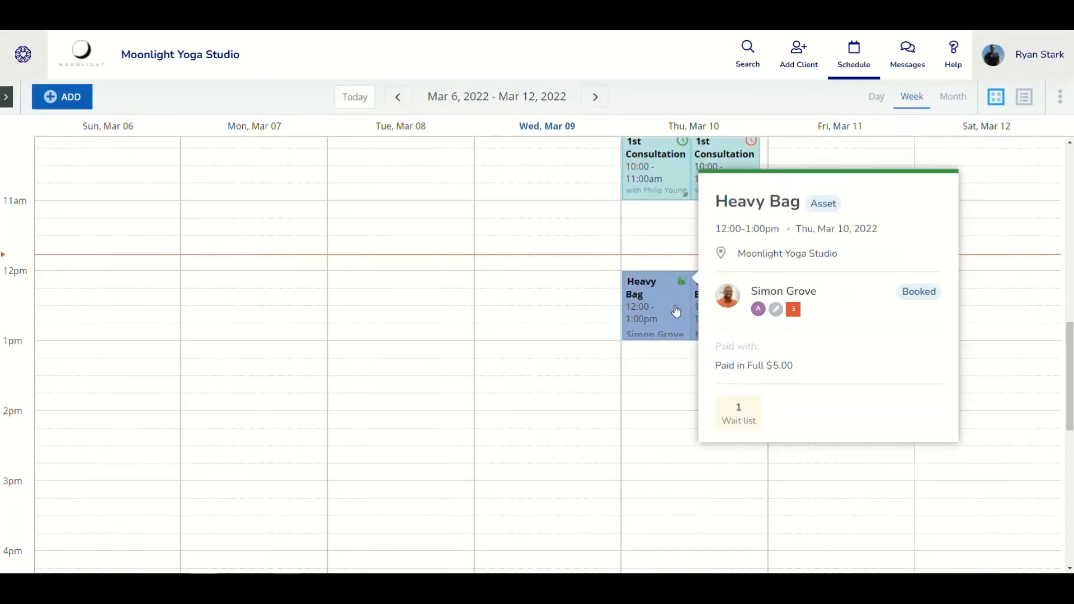